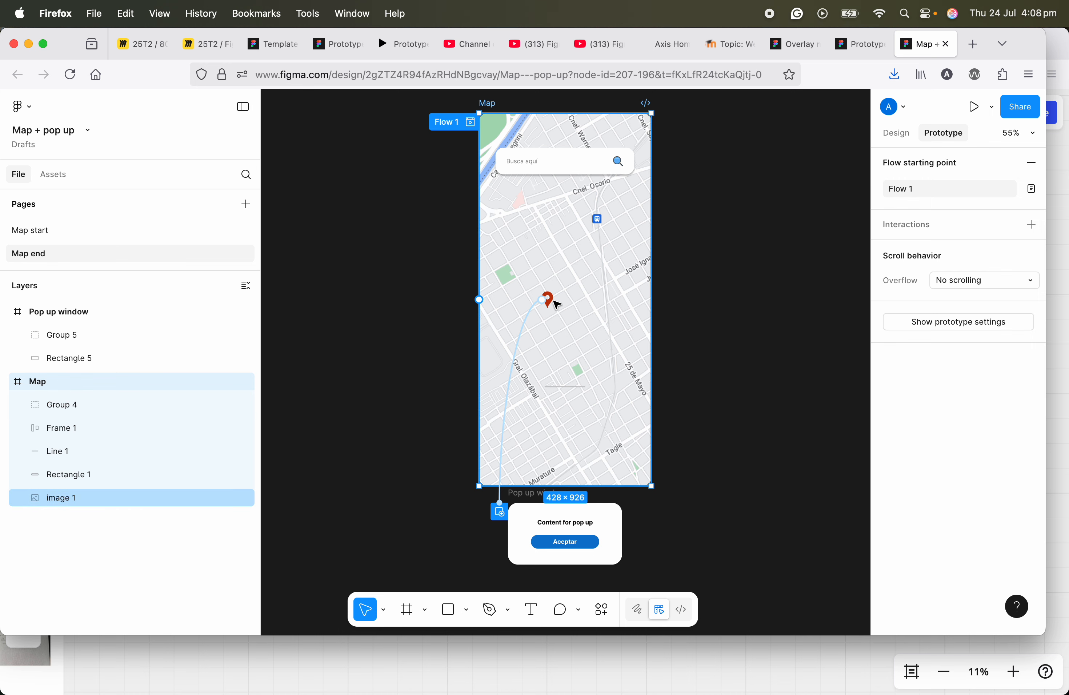
Step: Preview the finished prototype on the Map end page, tapping the pin to open the pop-up and then closing it
click(552, 302)
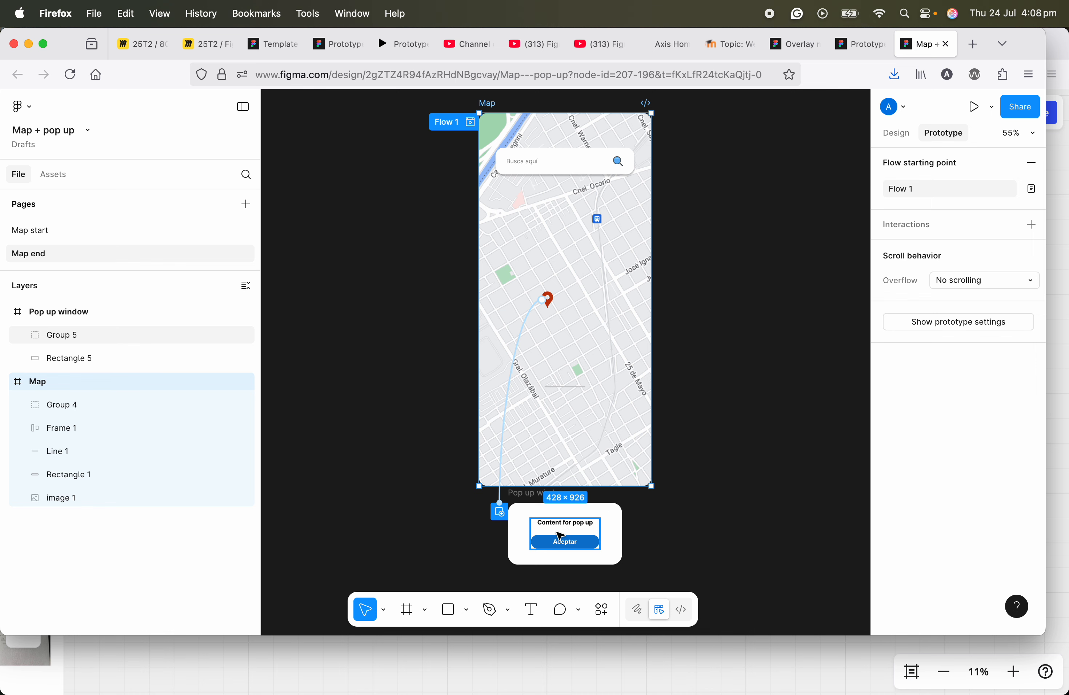
click(979, 112)
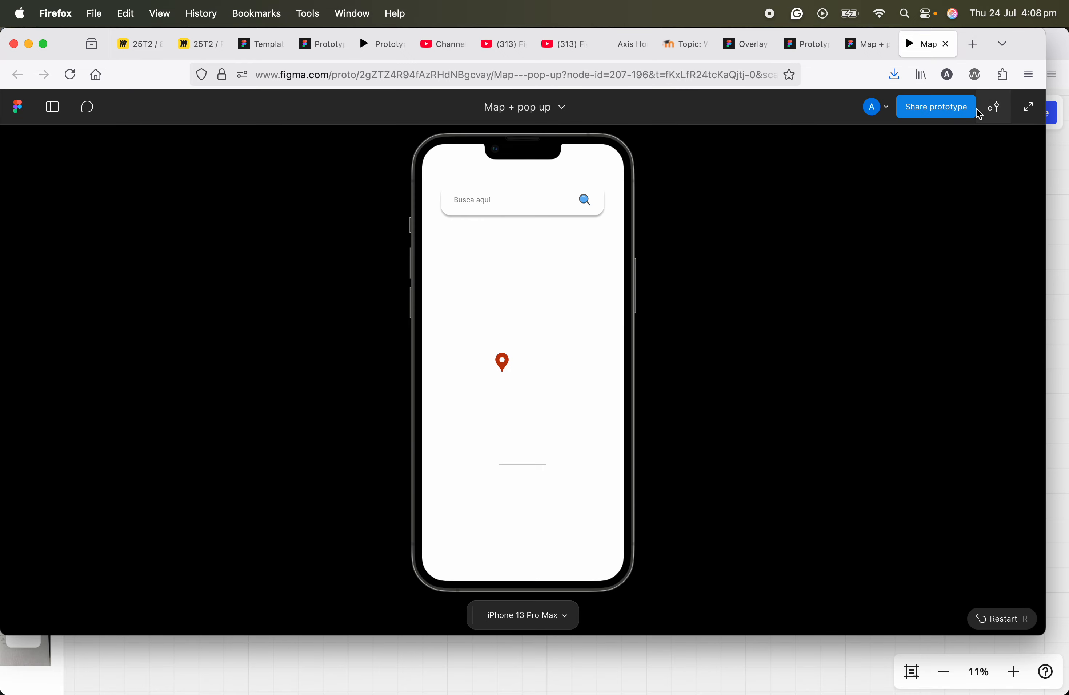
click(503, 362)
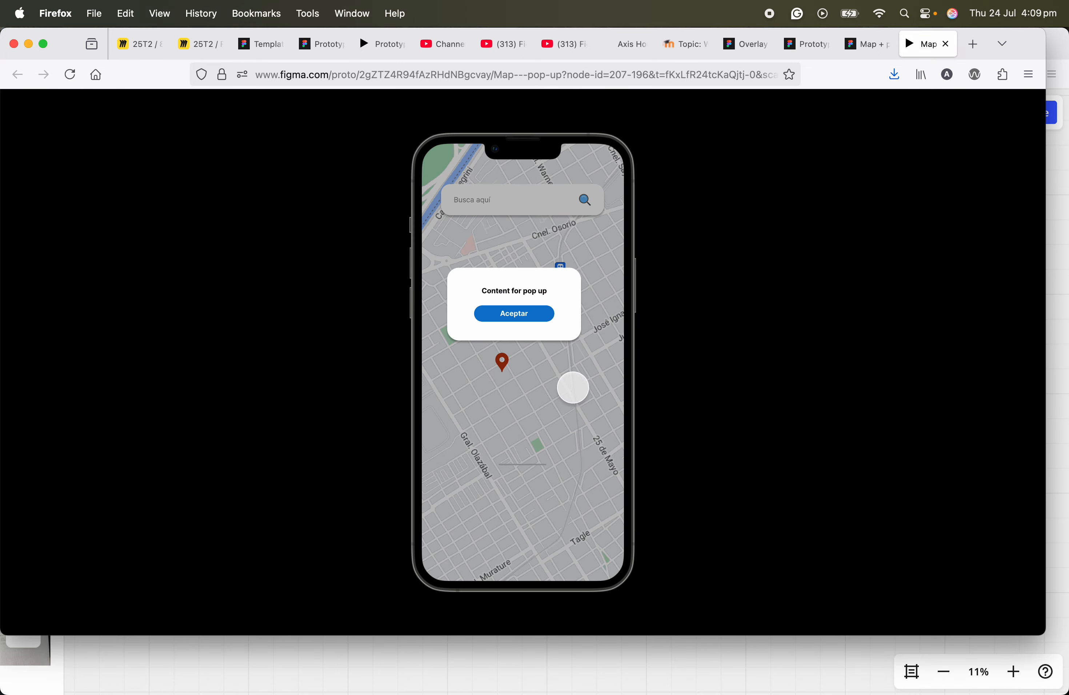
click(562, 388)
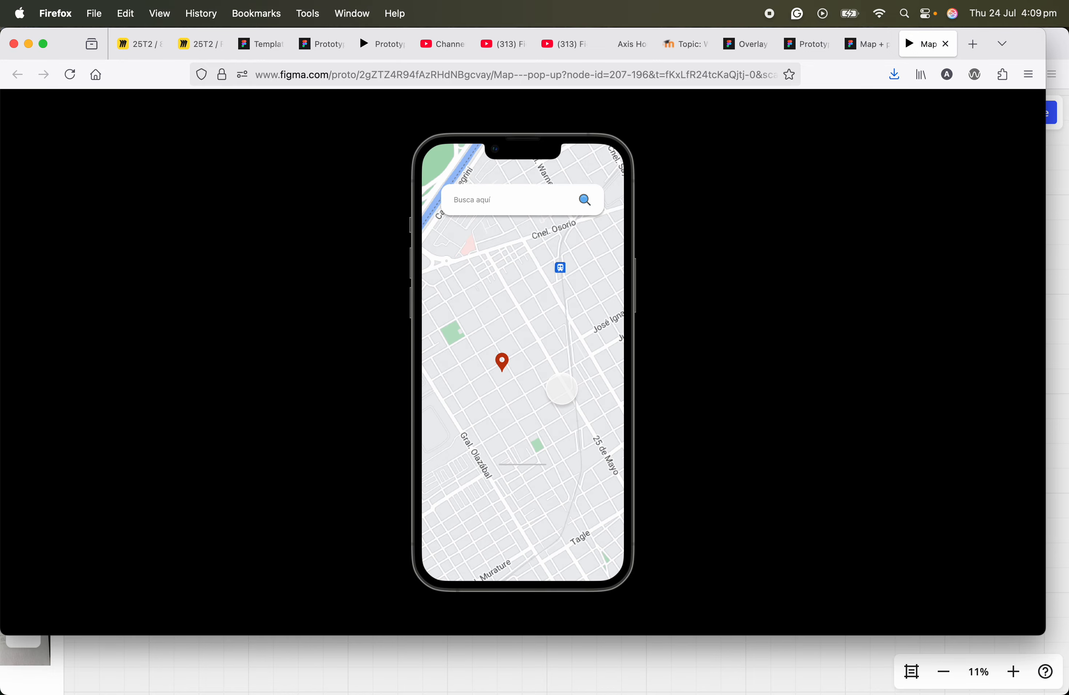
click(858, 44)
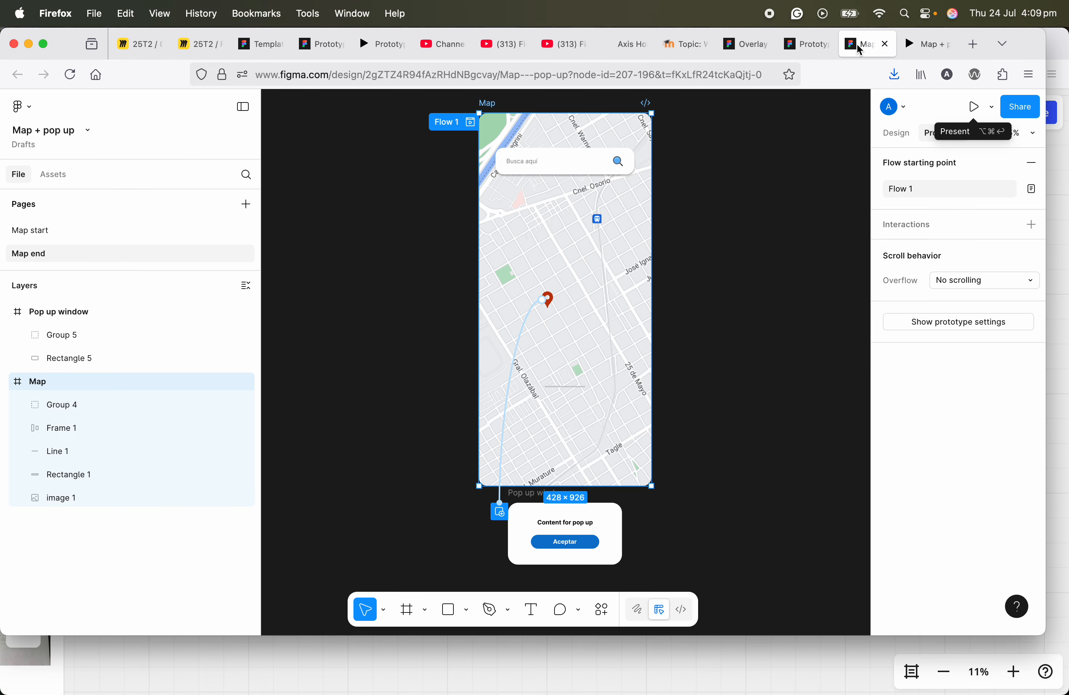
Step: Switch to the Map start page and inspect the Map frame's layers, search bar, pin and the Pop up window frame
click(53, 230)
right_click(52, 228)
click(43, 230)
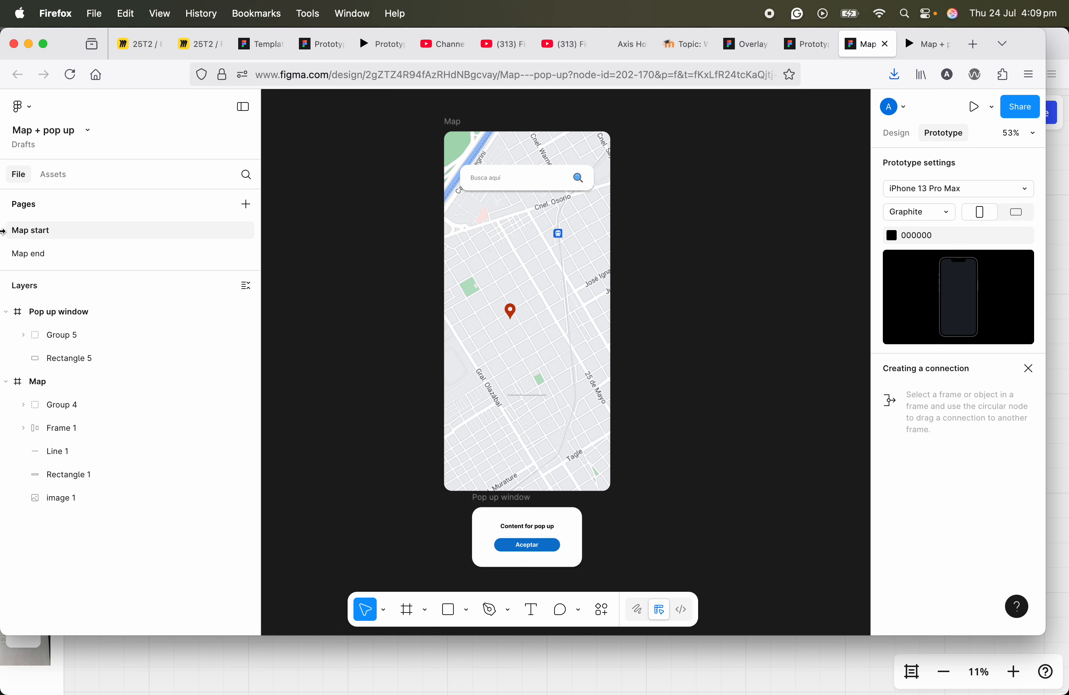
click(578, 358)
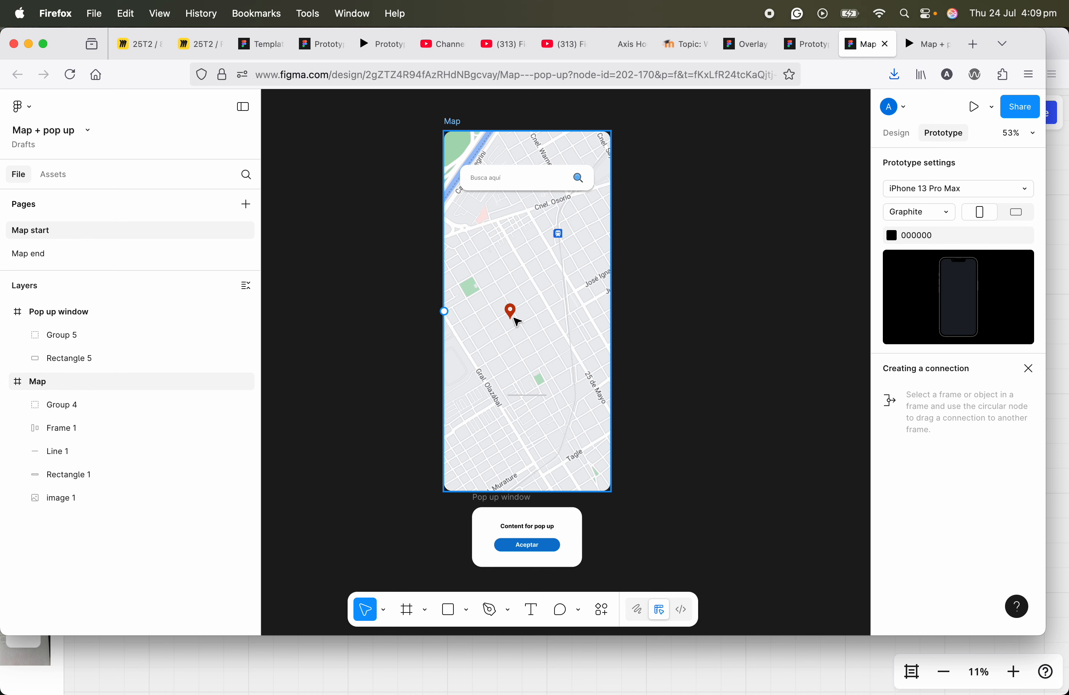
scroll(513, 315, up, 2)
scroll(513, 315, down, 2)
scroll(513, 316, down, 2)
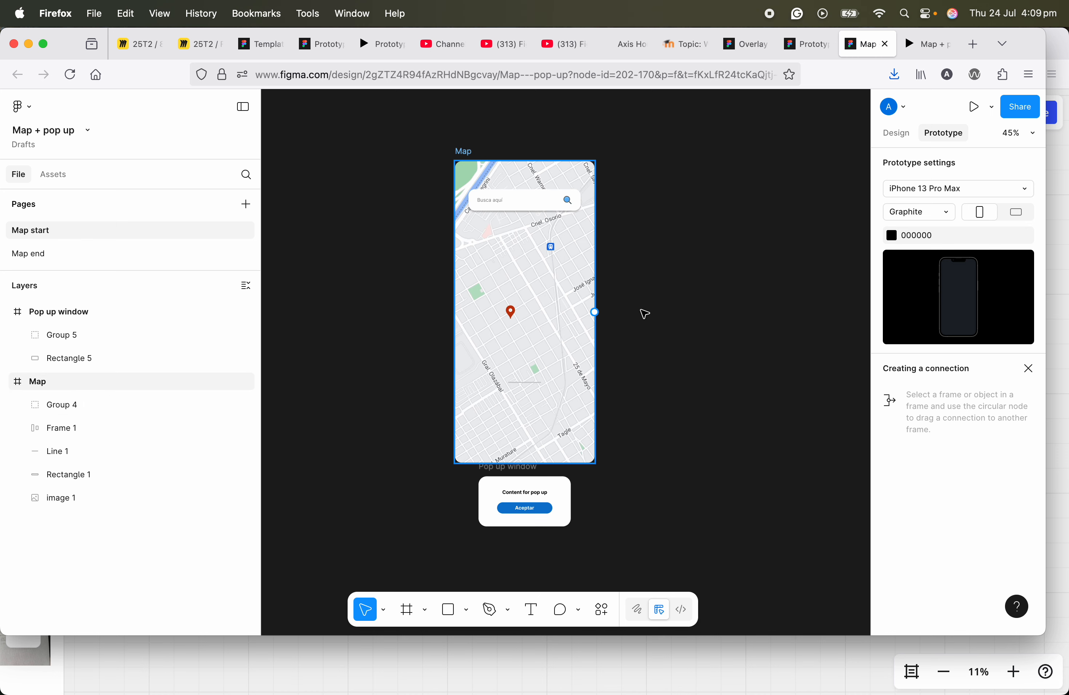
scroll(589, 339, up, 2)
click(530, 263)
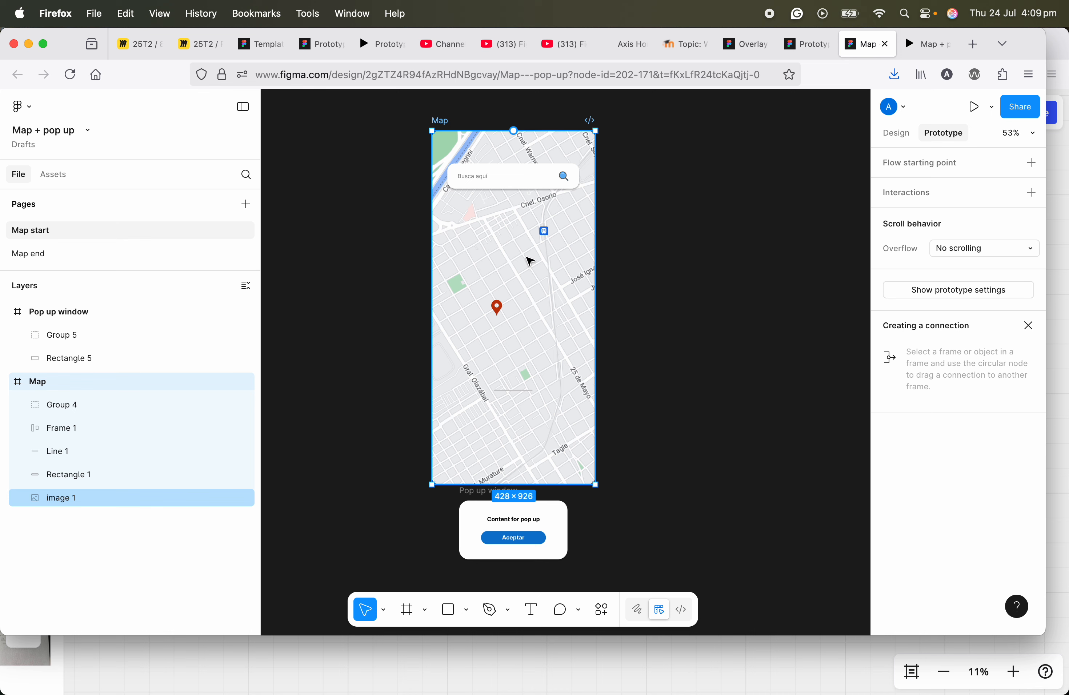
click(494, 174)
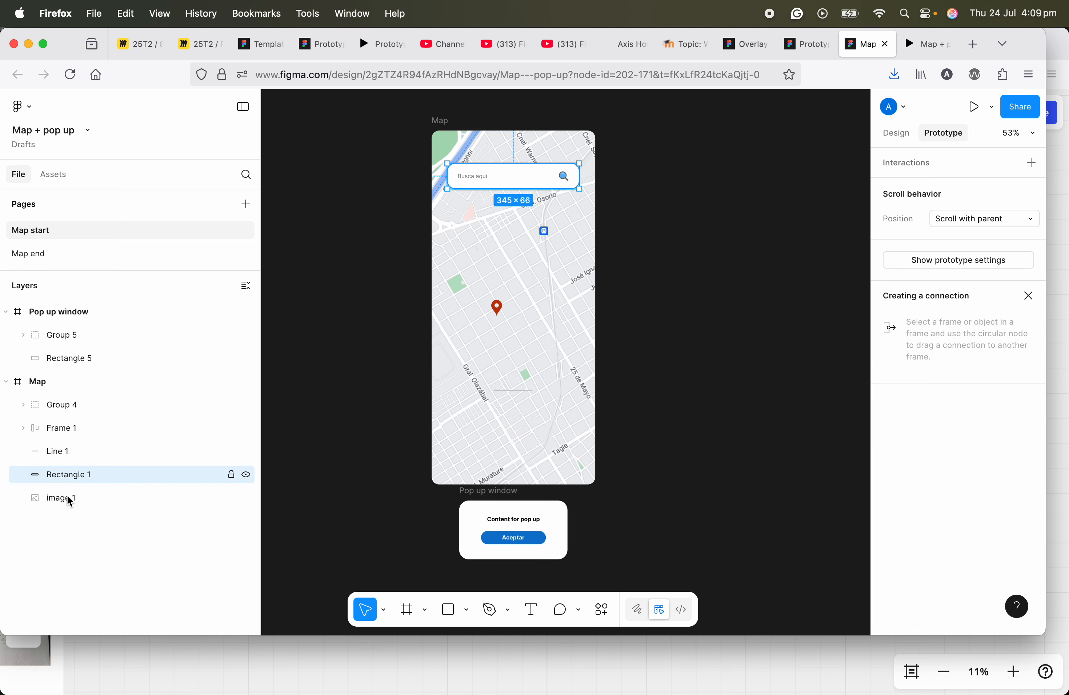
click(476, 180)
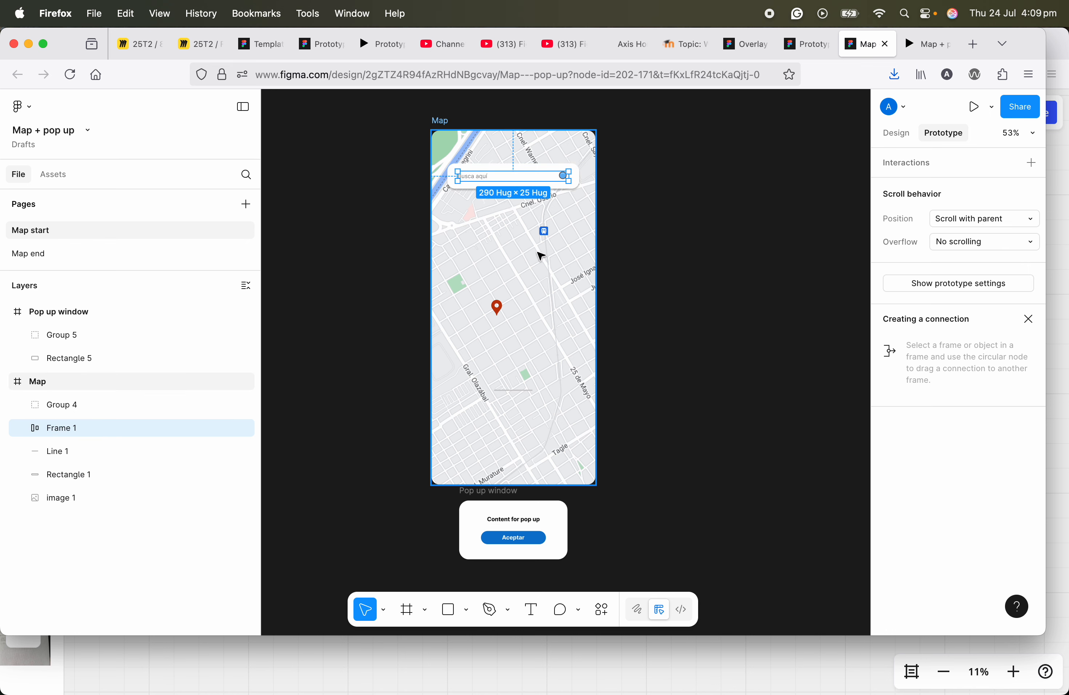
click(683, 387)
scroll(540, 425, up, 2)
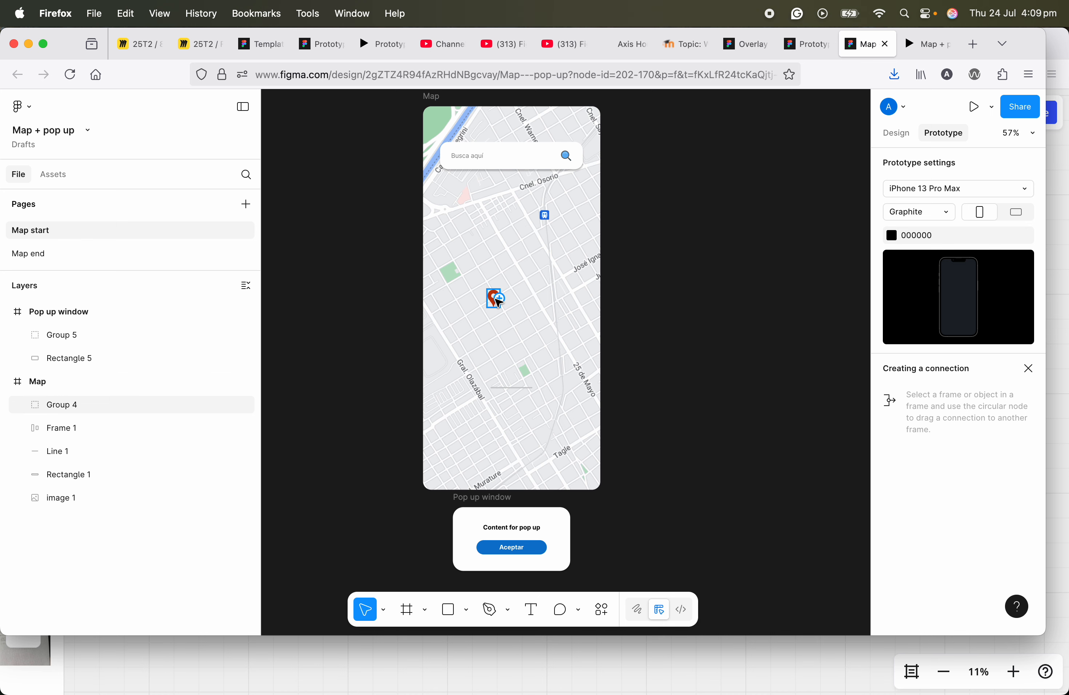
mouse_move(551, 354)
mouse_down()
mouse_move(556, 318)
mouse_move(550, 360)
mouse_up()
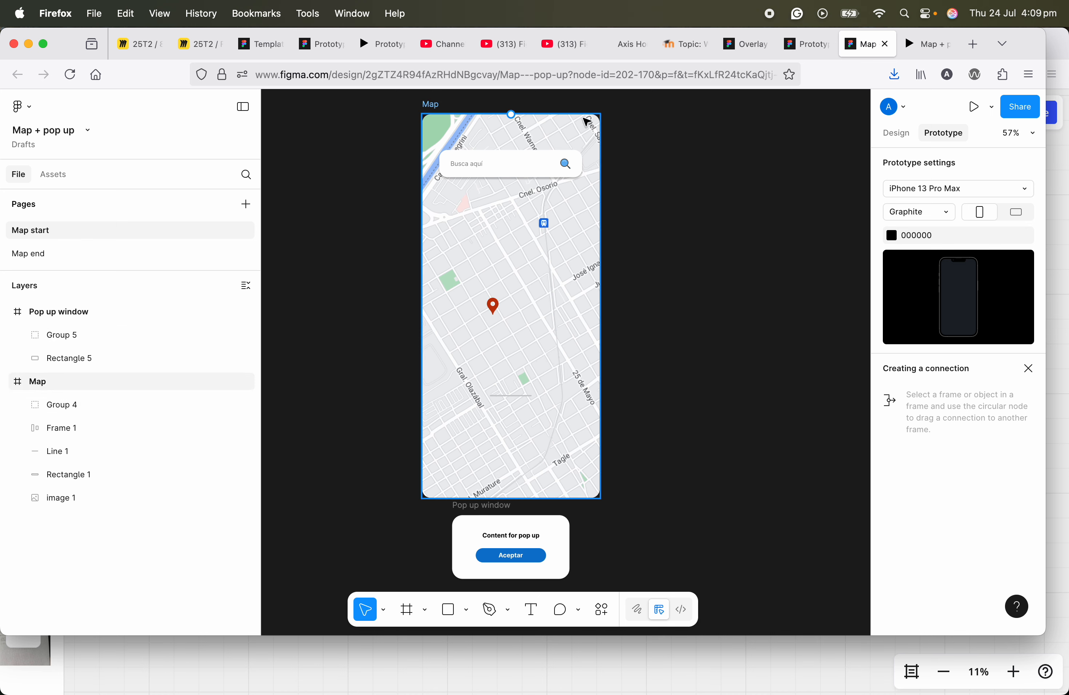
mouse_move(646, 438)
mouse_down()
mouse_move(644, 401)
mouse_move(635, 444)
mouse_move(628, 349)
mouse_move(635, 430)
mouse_up()
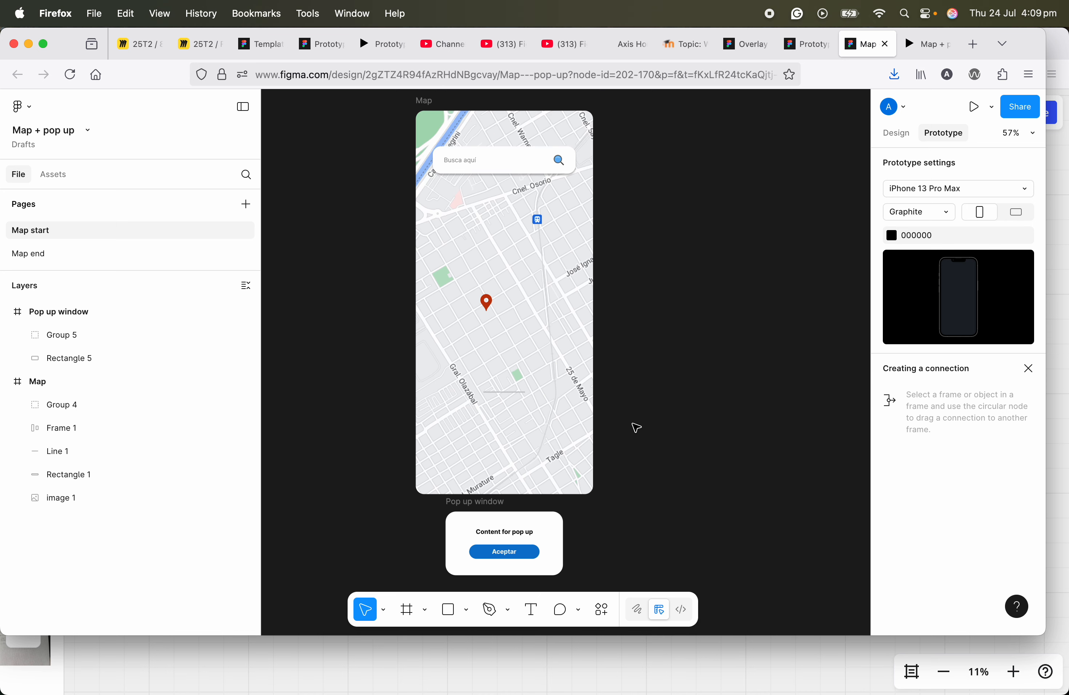
click(425, 102)
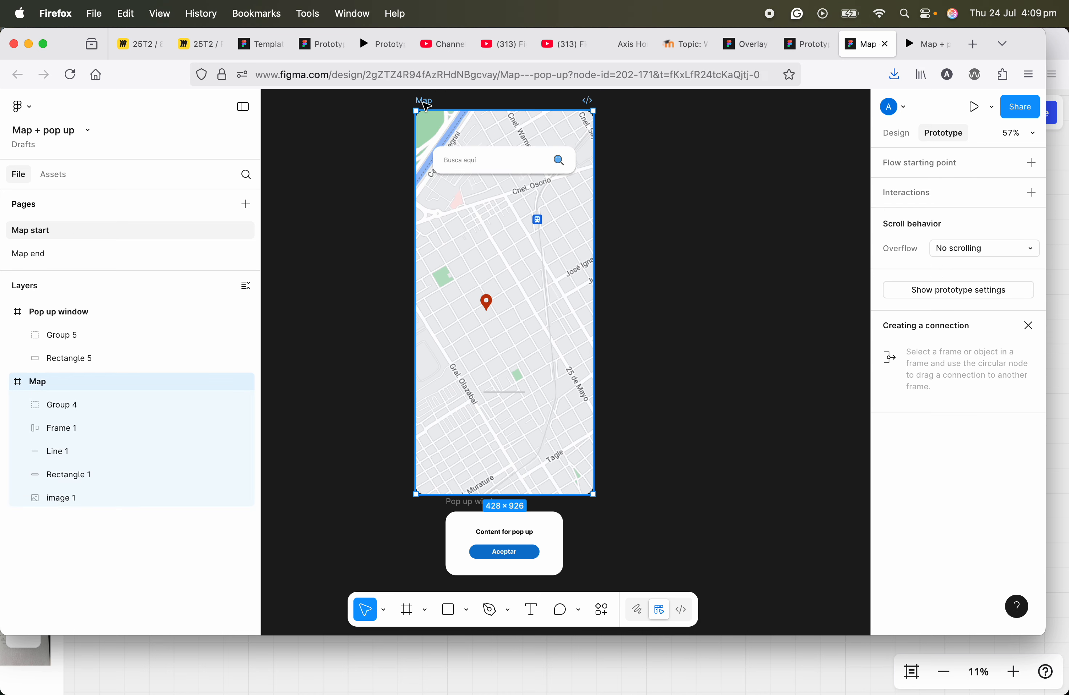
scroll(633, 411, down, 3)
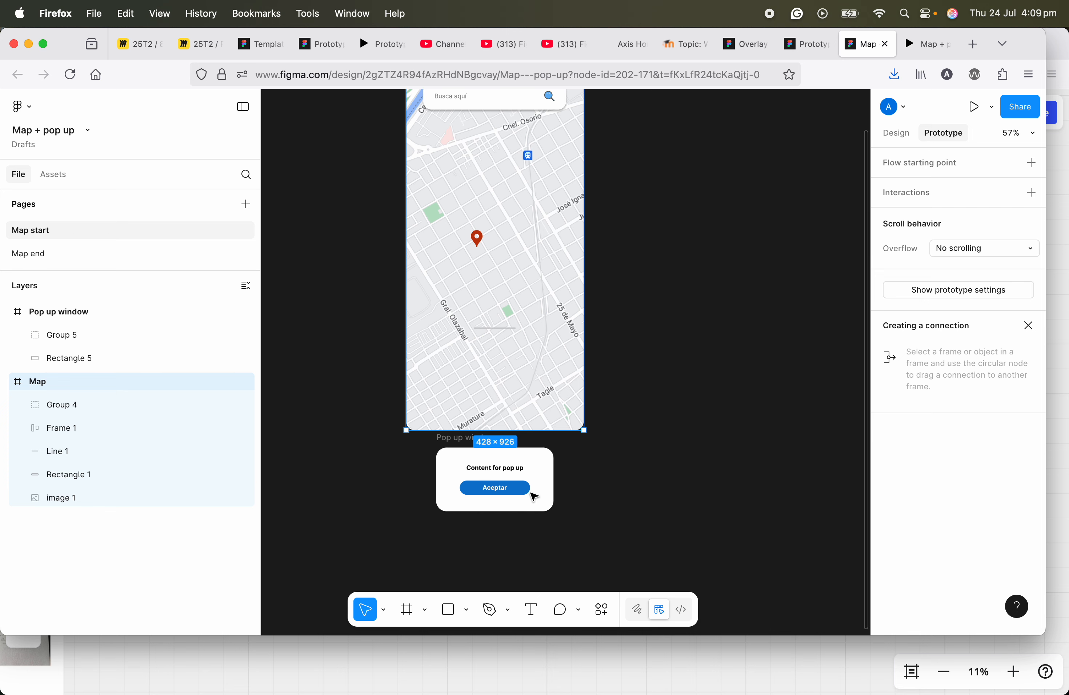
click(465, 438)
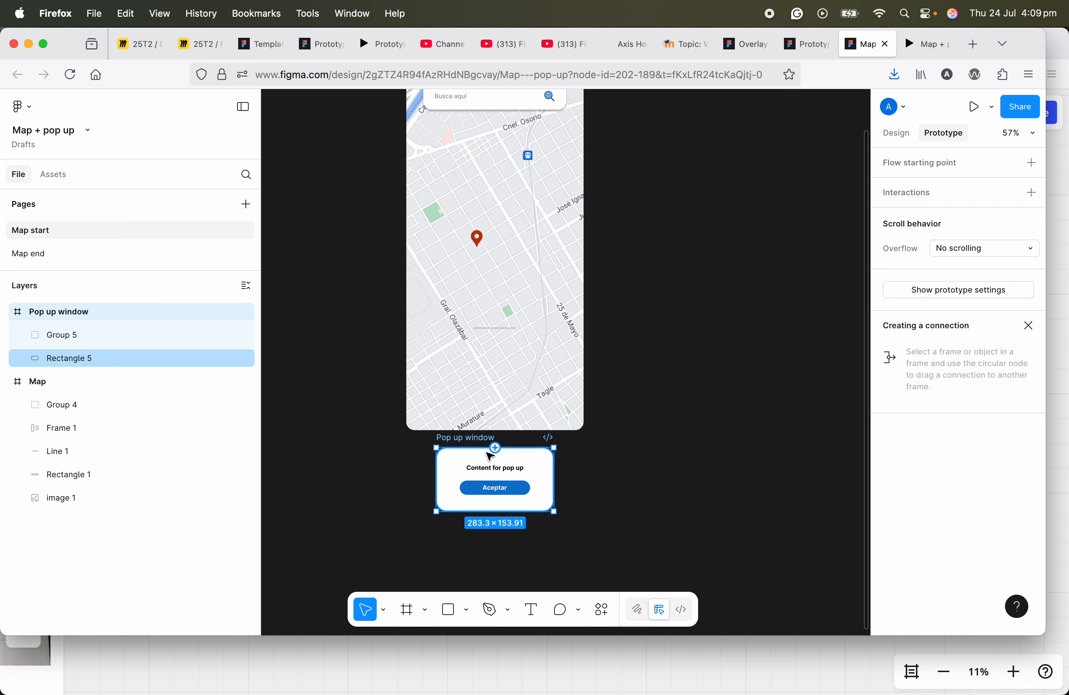
drag(513, 294, 515, 383)
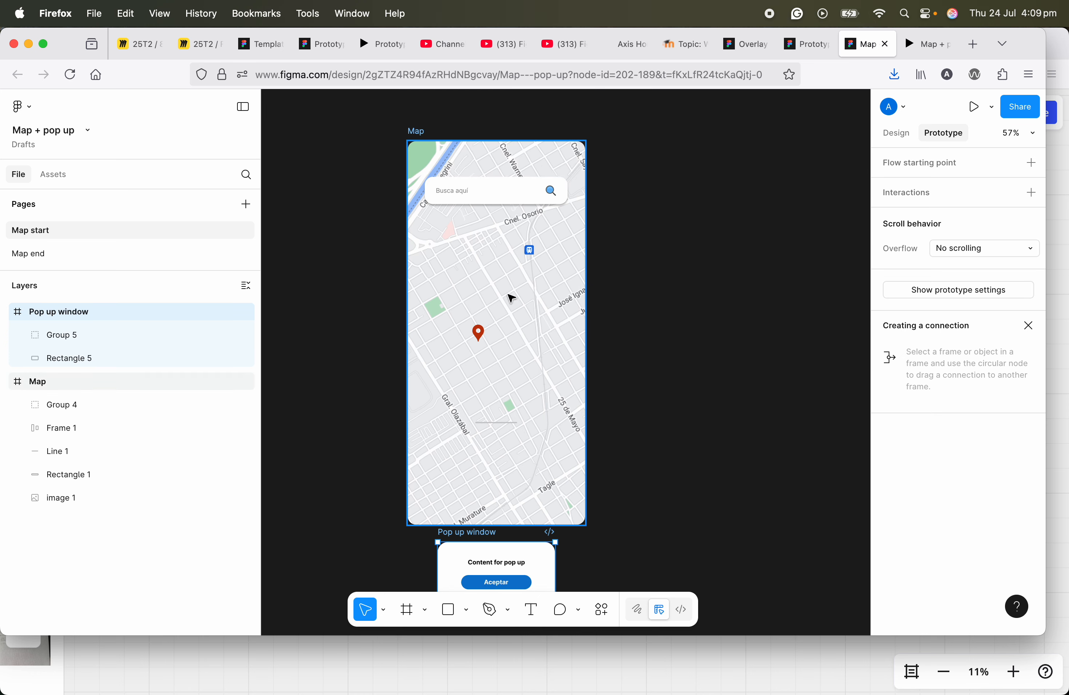
click(415, 132)
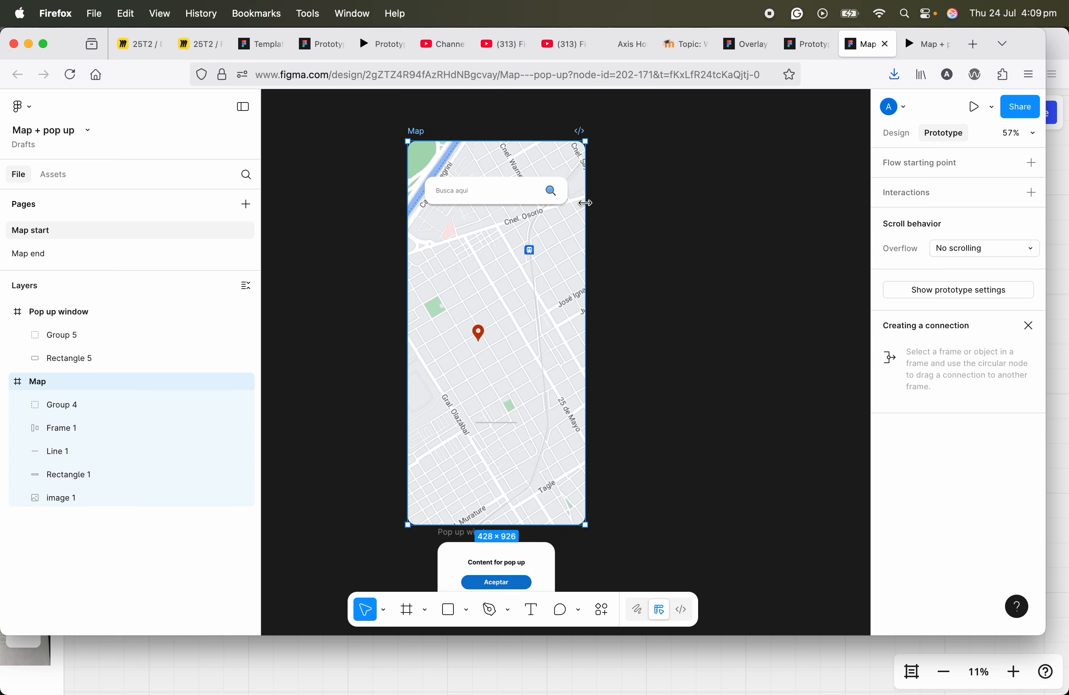
Step: Add an on-click interaction to the map pin that opens the Pop up window as an overlay
click(483, 335)
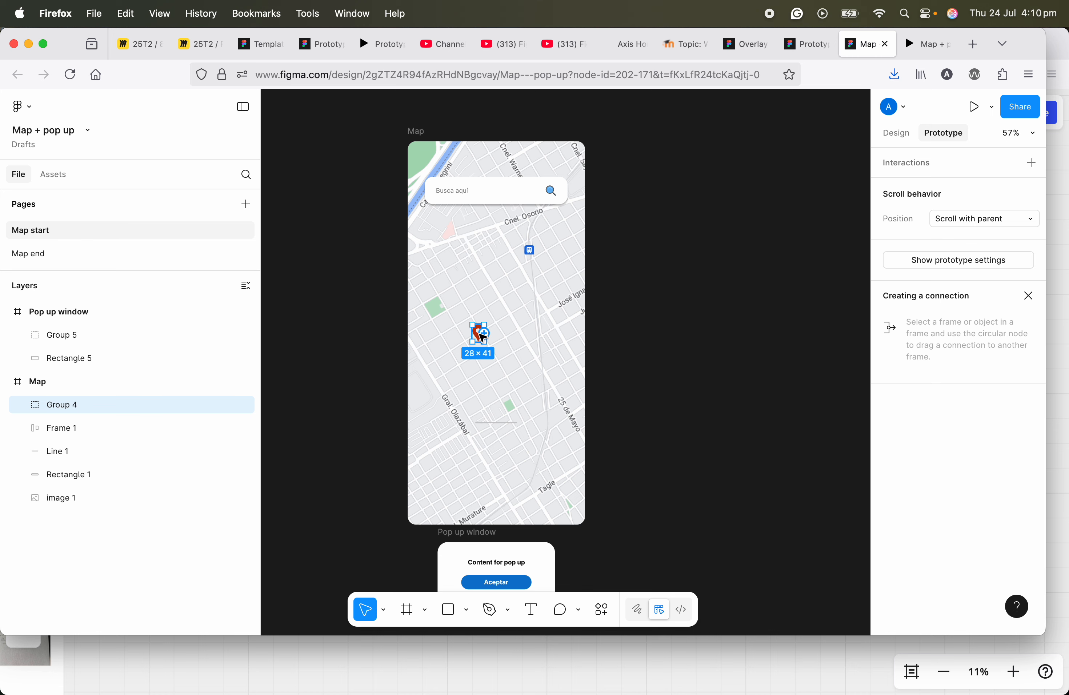
click(1032, 164)
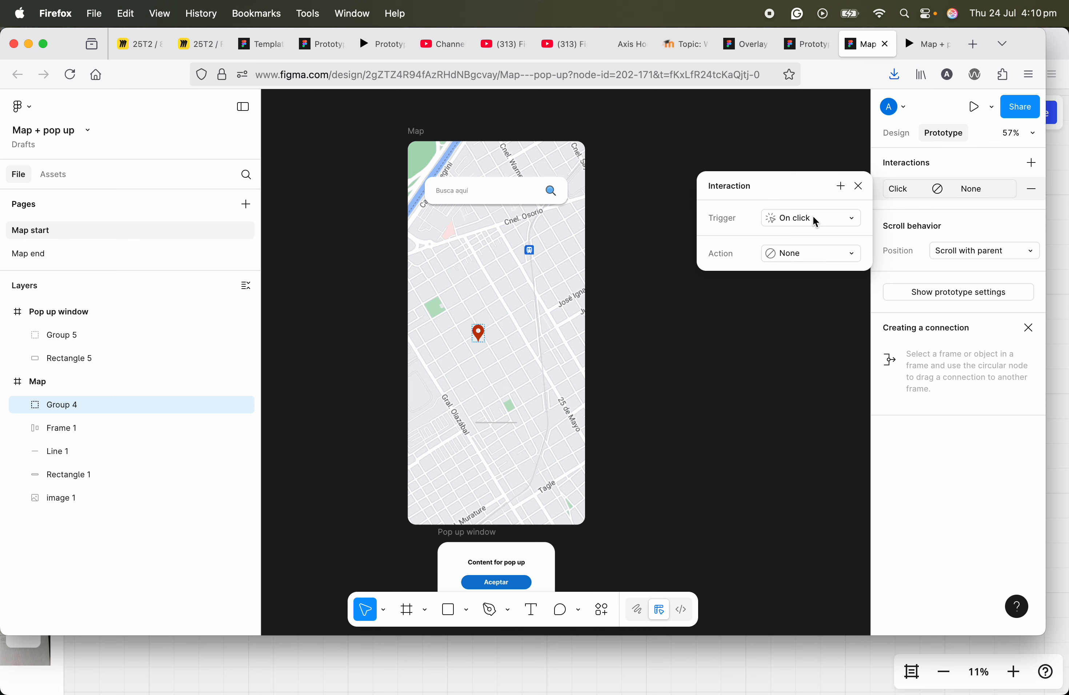
click(812, 262)
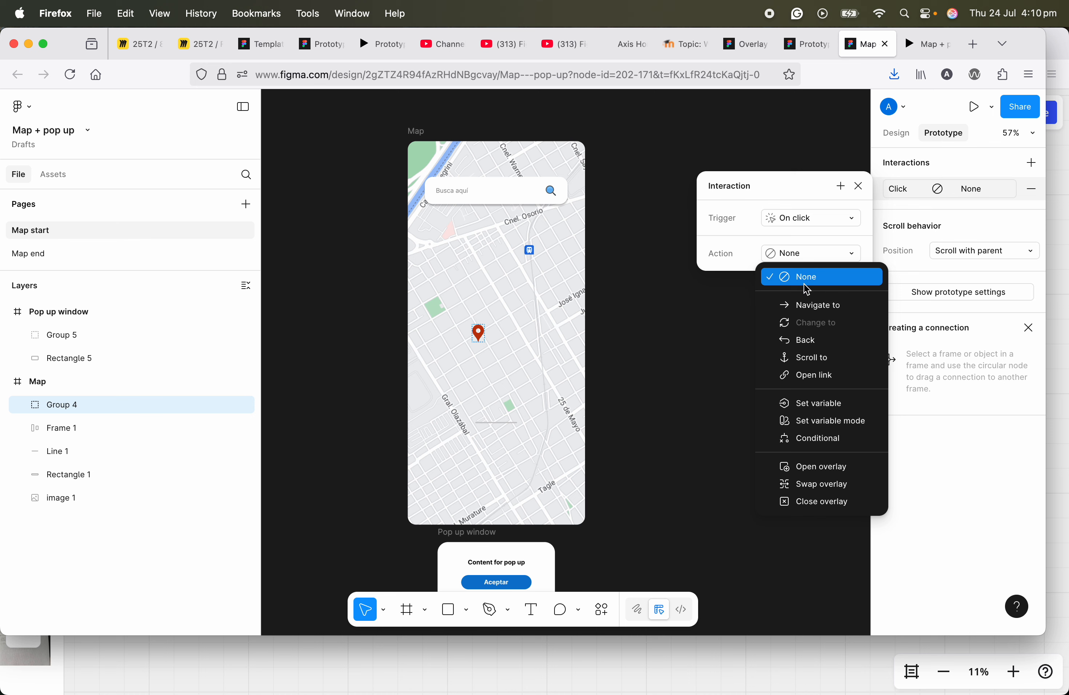
click(834, 473)
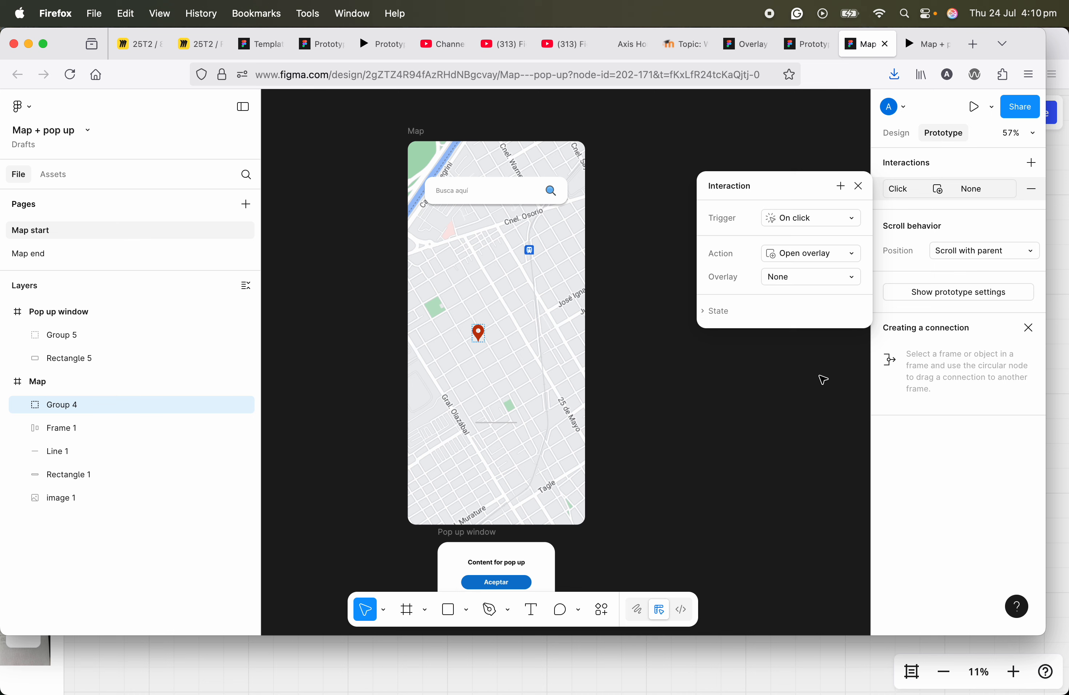
click(807, 277)
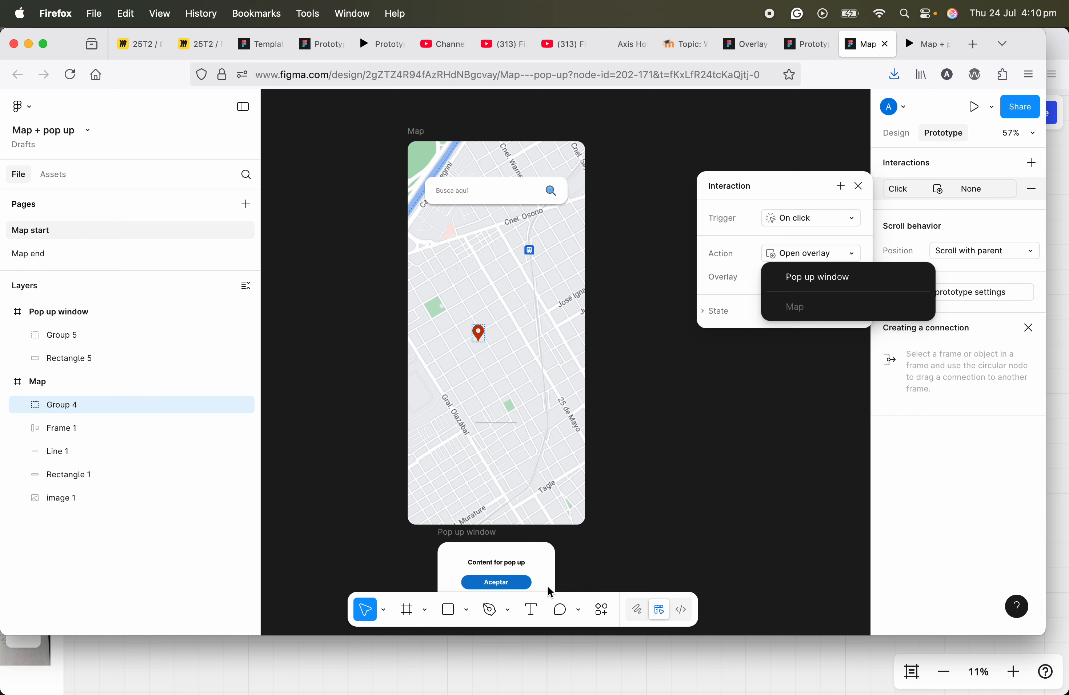
click(835, 286)
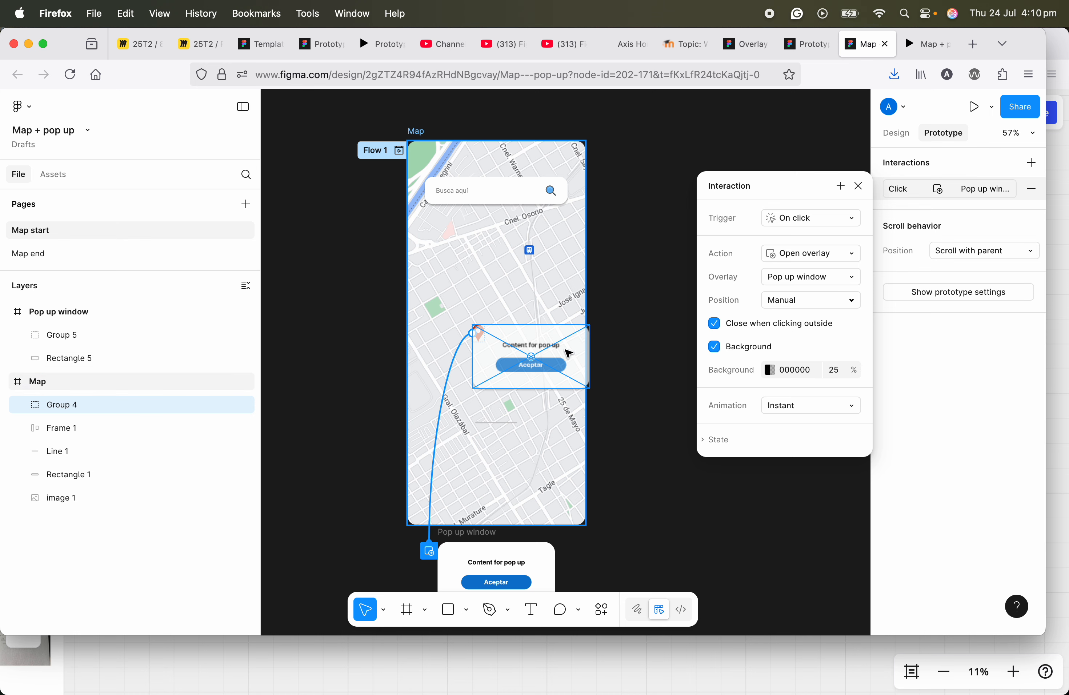
Step: Set the overlay position to Manual and place the pop-up just above the pin on the map
click(806, 301)
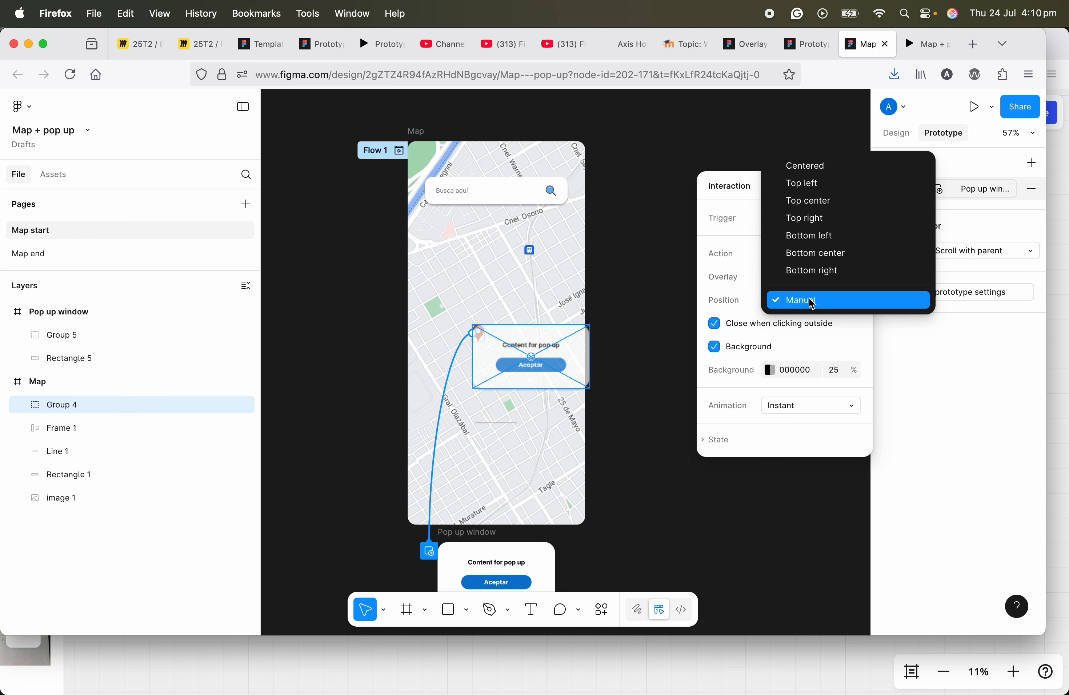
click(820, 166)
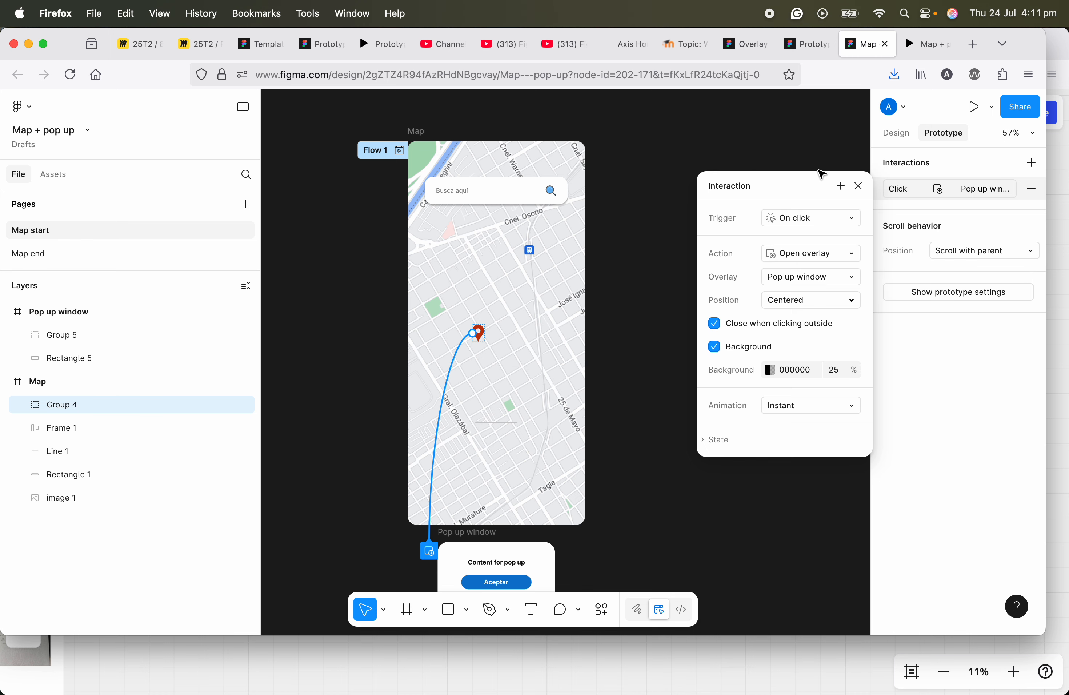
click(804, 304)
click(805, 318)
click(802, 301)
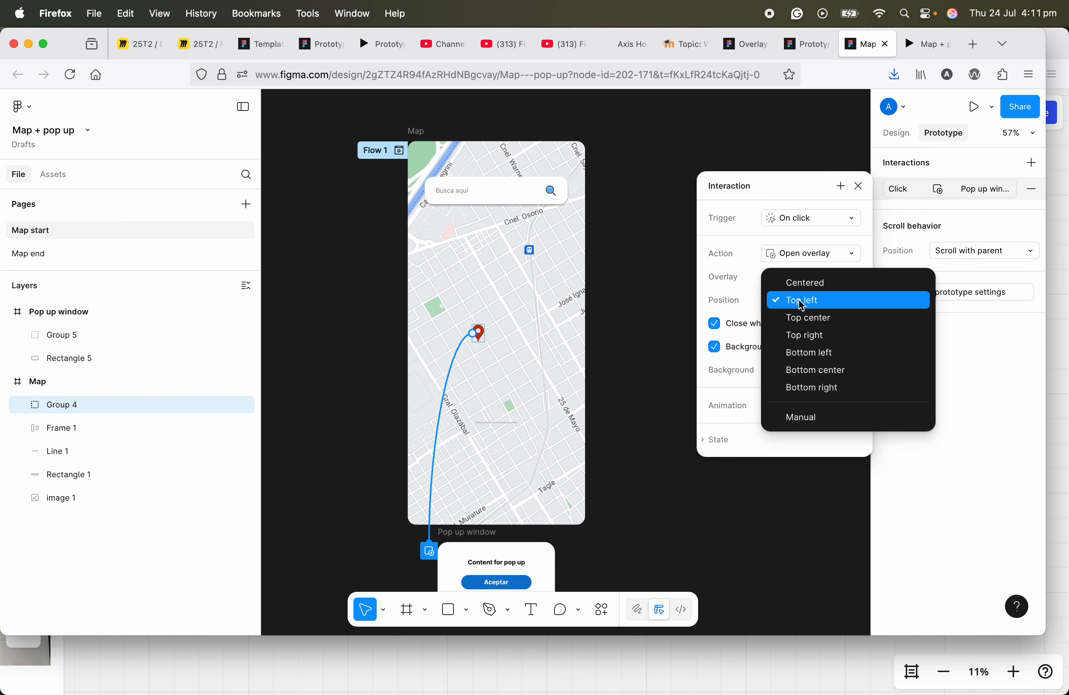
click(817, 424)
drag(572, 372, 524, 299)
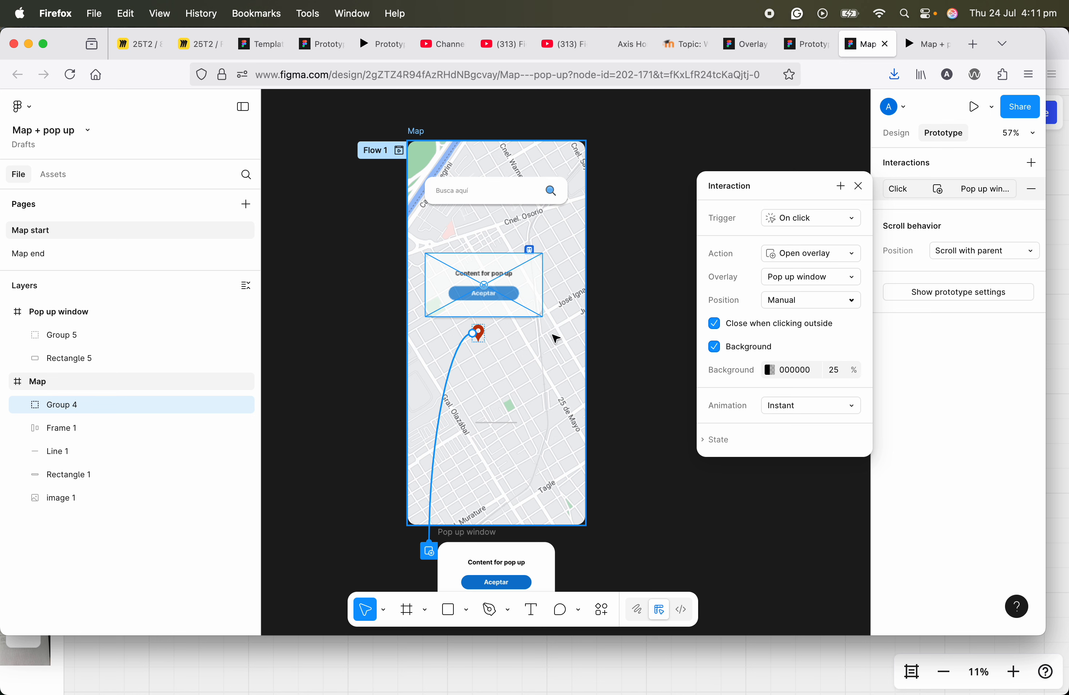
Step: Keep the overlay background, set its opacity to 30%, and choose Move in as the animation
click(835, 372)
click(716, 350)
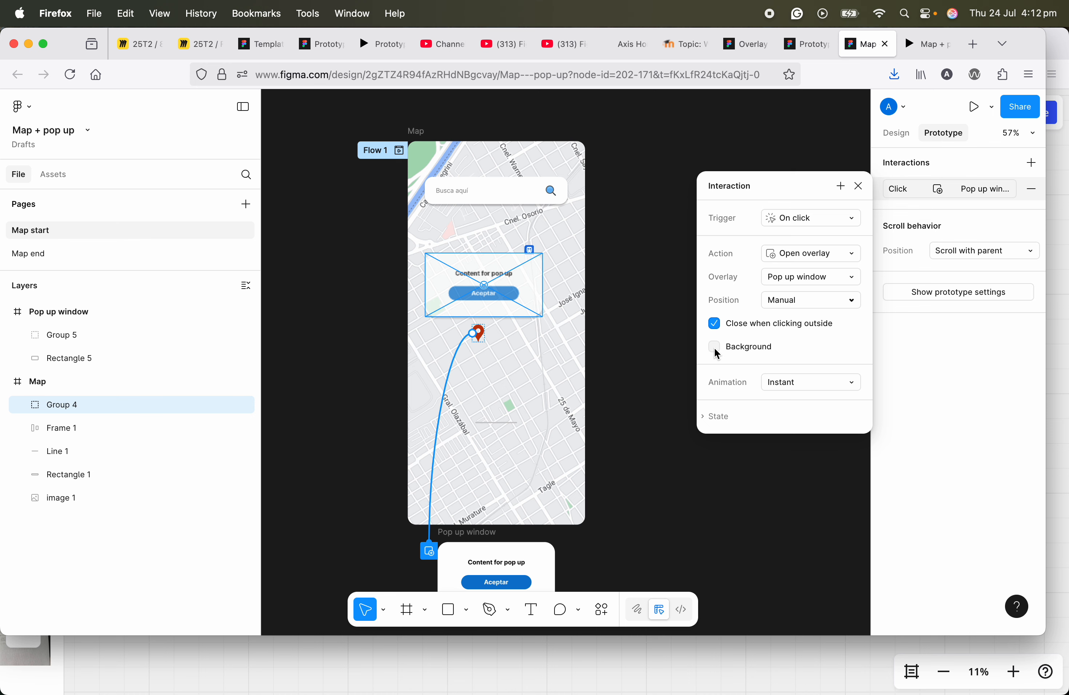
click(716, 348)
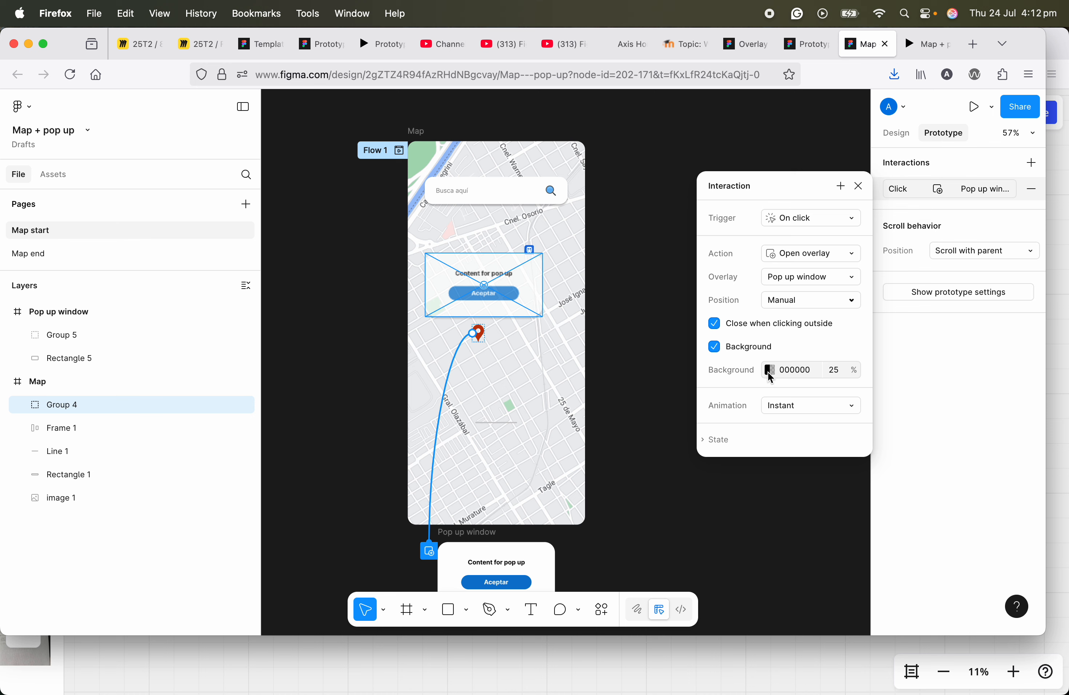
click(836, 371)
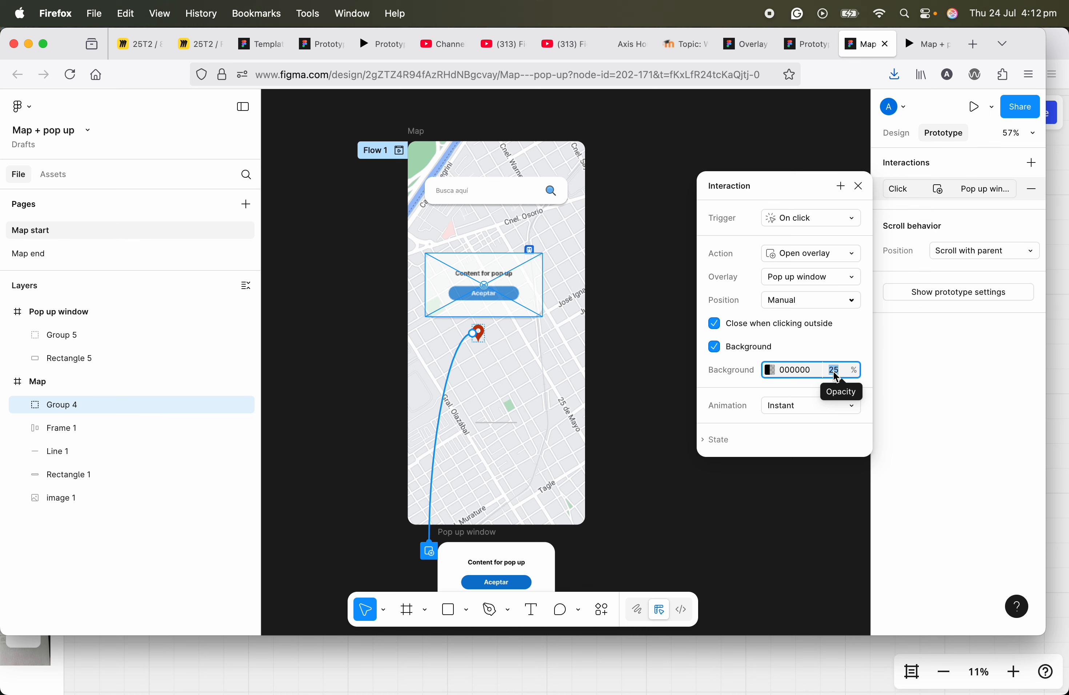
text(15)
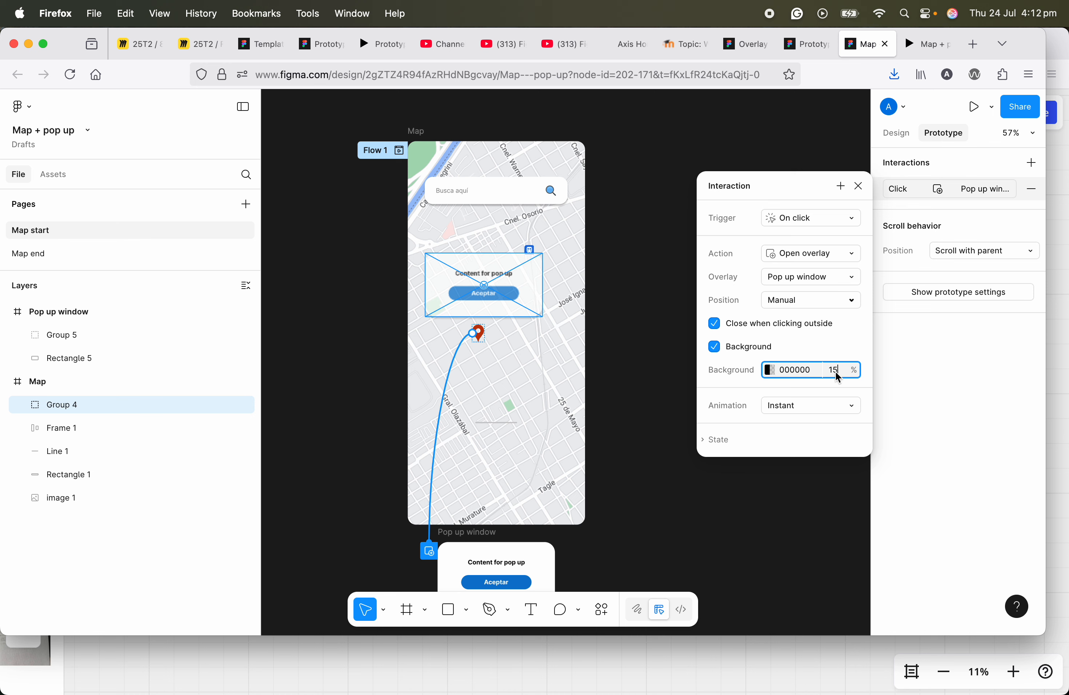
text(30)
click(812, 408)
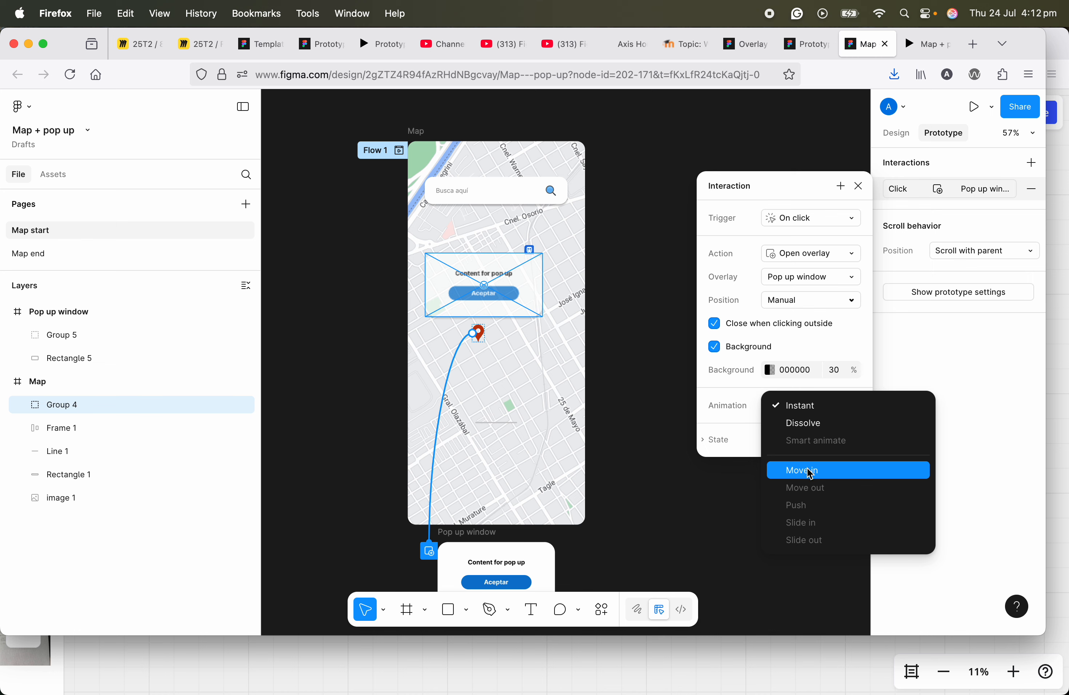
click(811, 477)
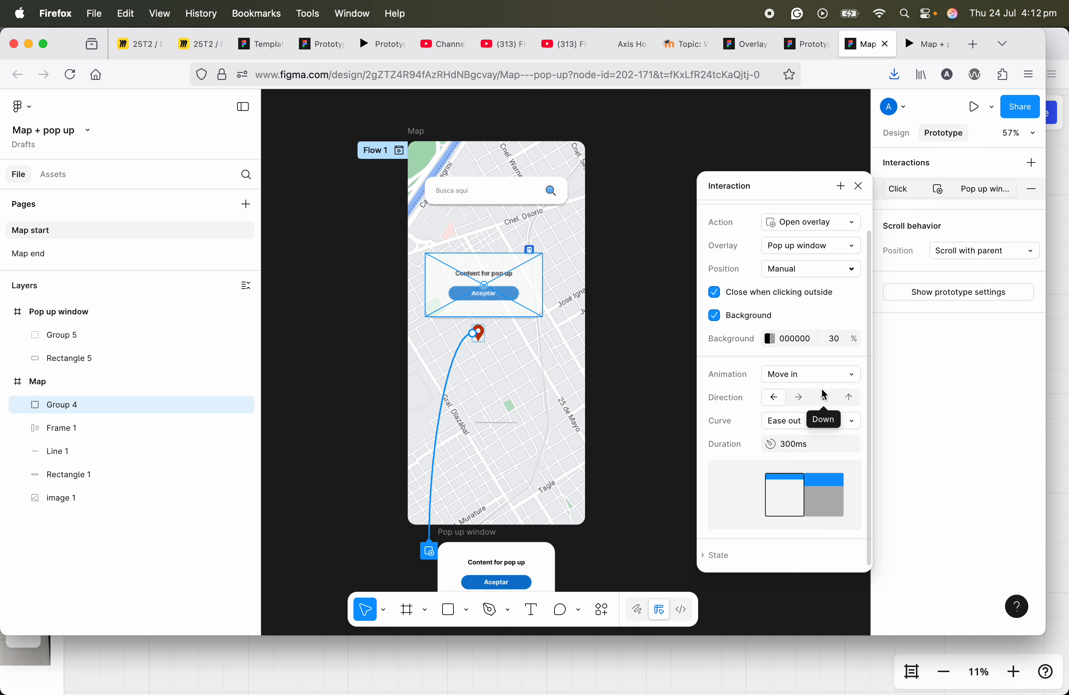
Step: Keep Ease out as the overlay animation curve and close the interaction settings
click(816, 426)
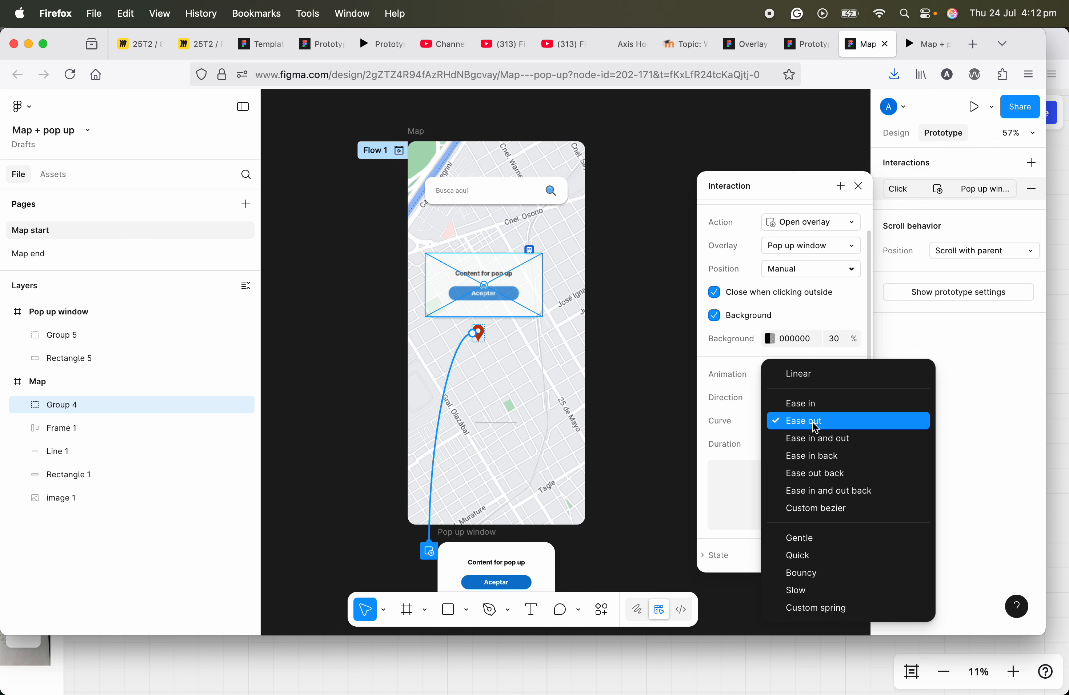
click(816, 427)
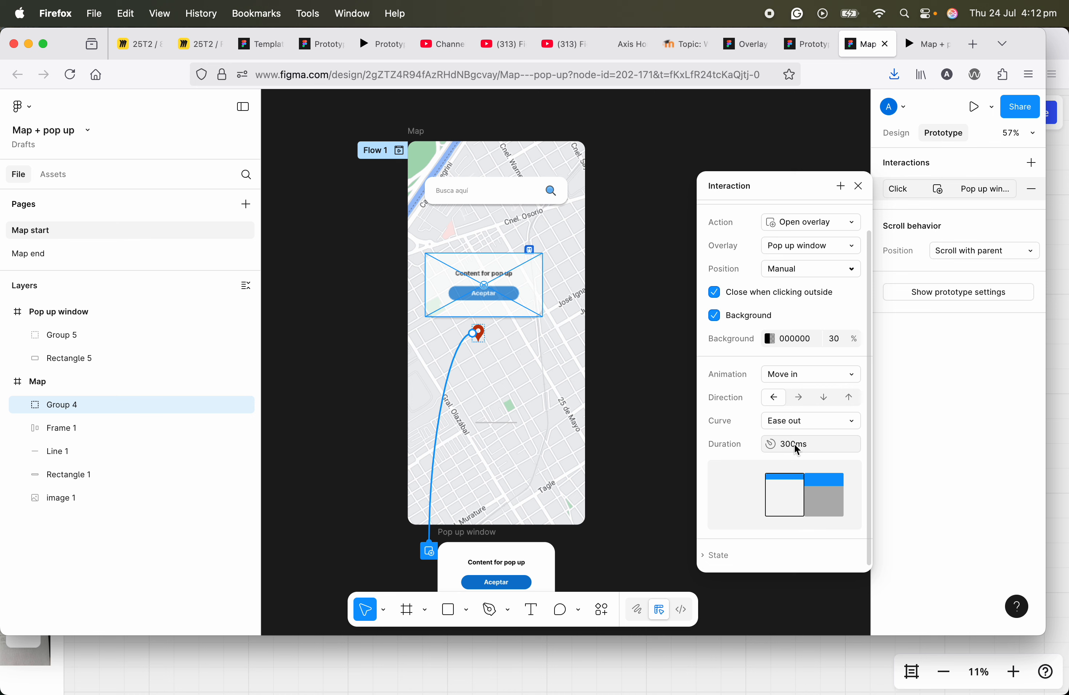
click(859, 187)
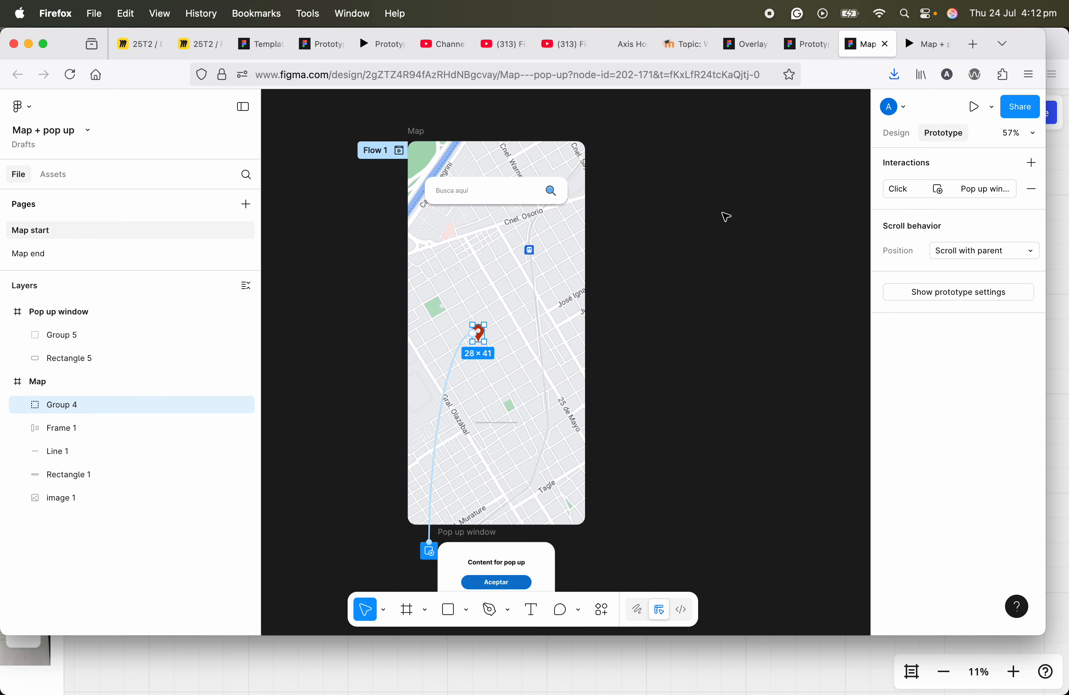
Step: Present the Map frame prototype and test opening and dismissing the pop-up from the map pin
click(417, 135)
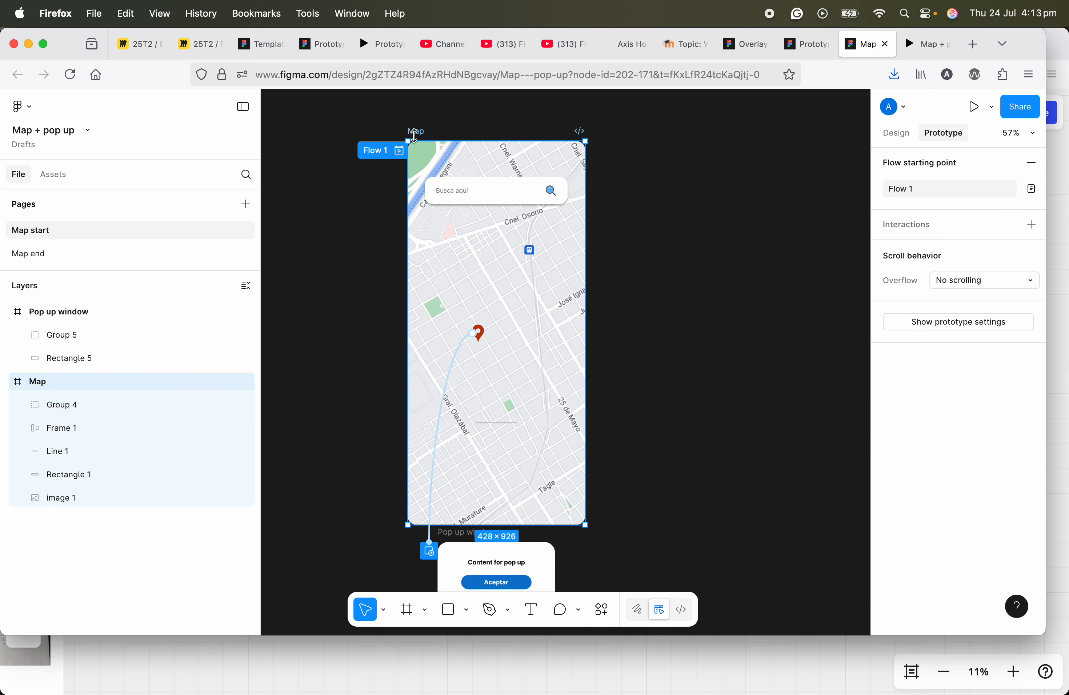
click(974, 106)
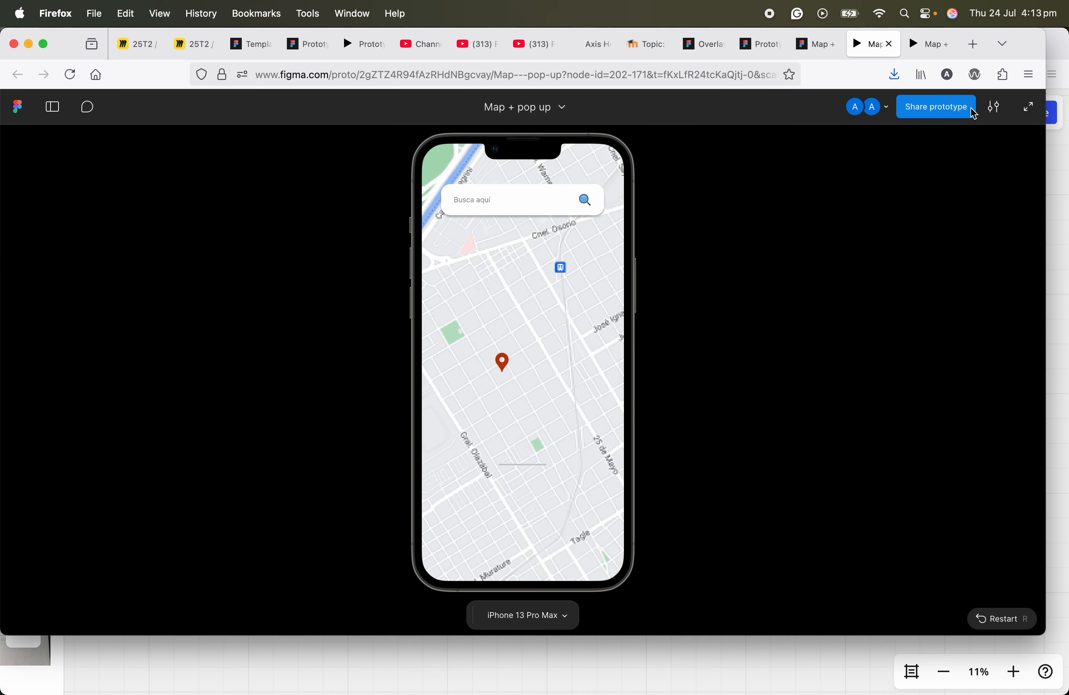
click(500, 361)
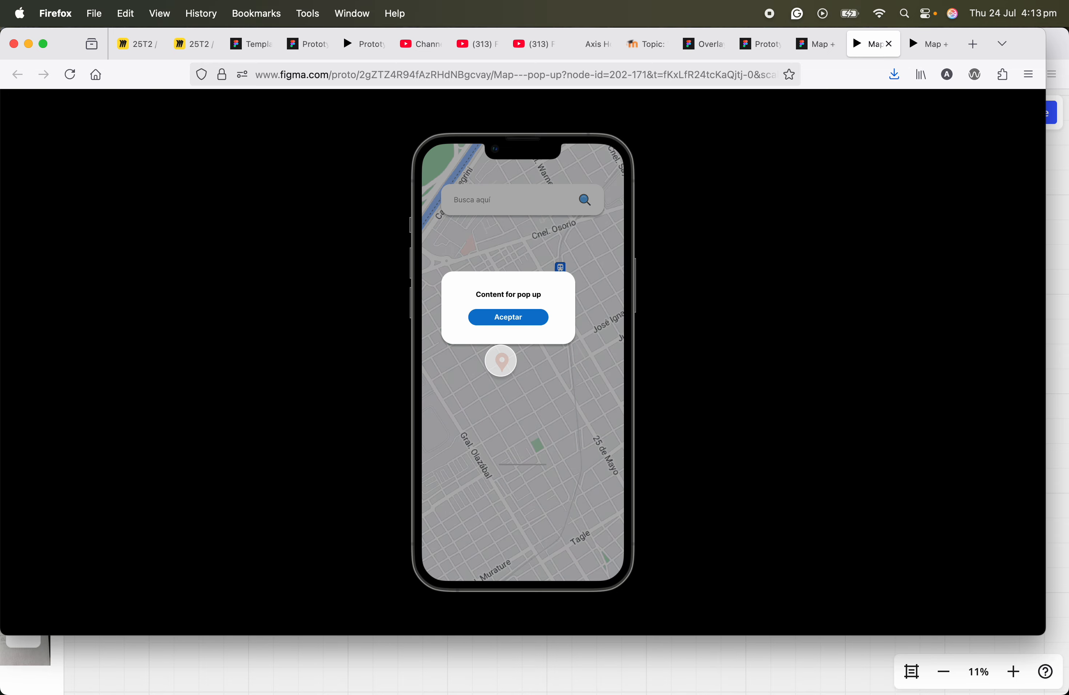
click(525, 404)
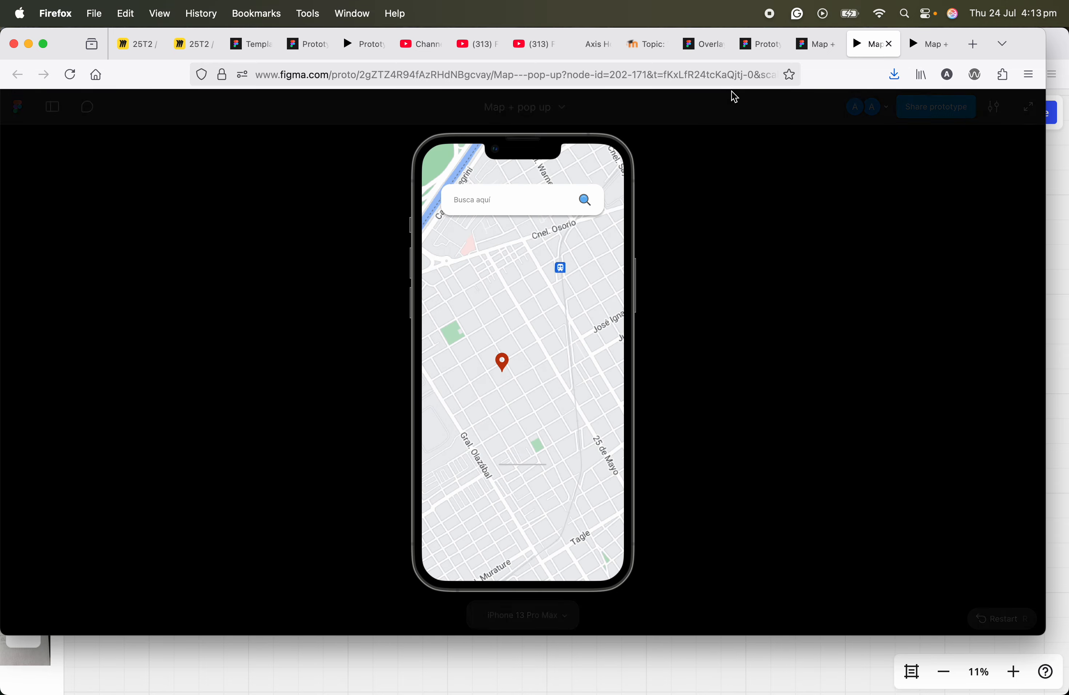
Step: Change the pin interaction's overlay position to Bottom right
click(813, 43)
click(485, 333)
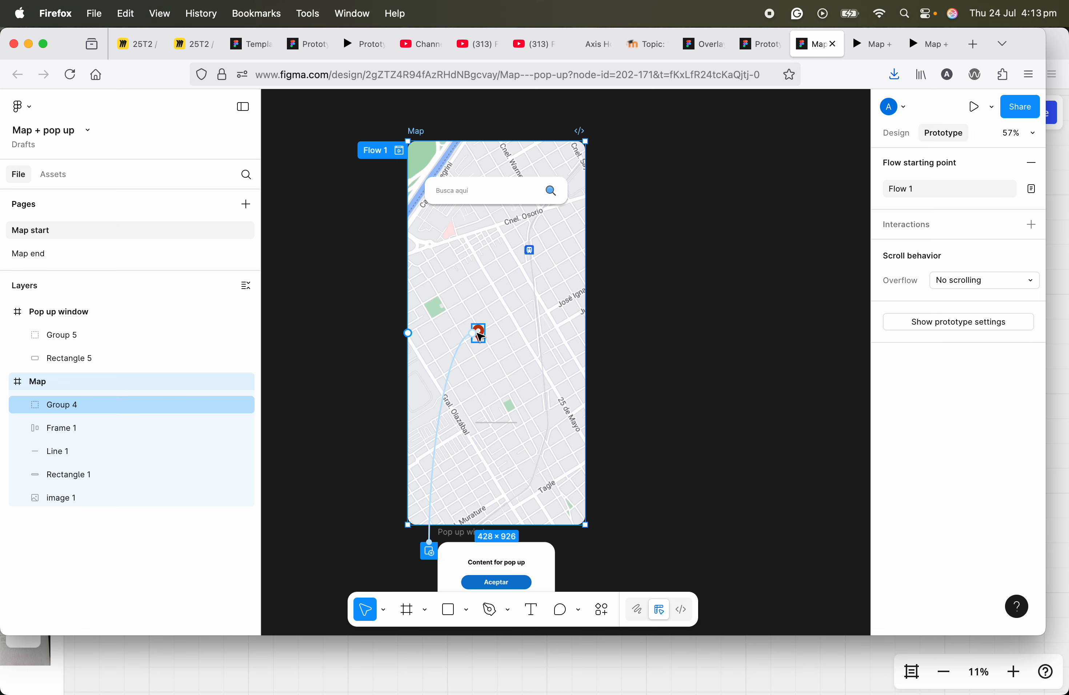
click(472, 334)
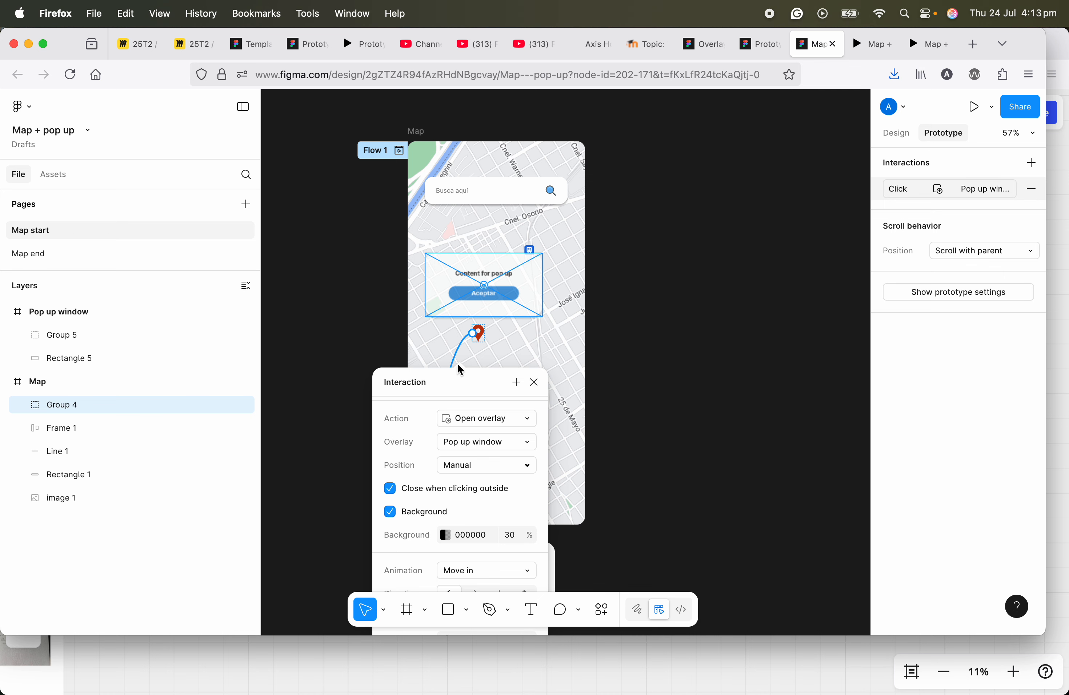
click(974, 189)
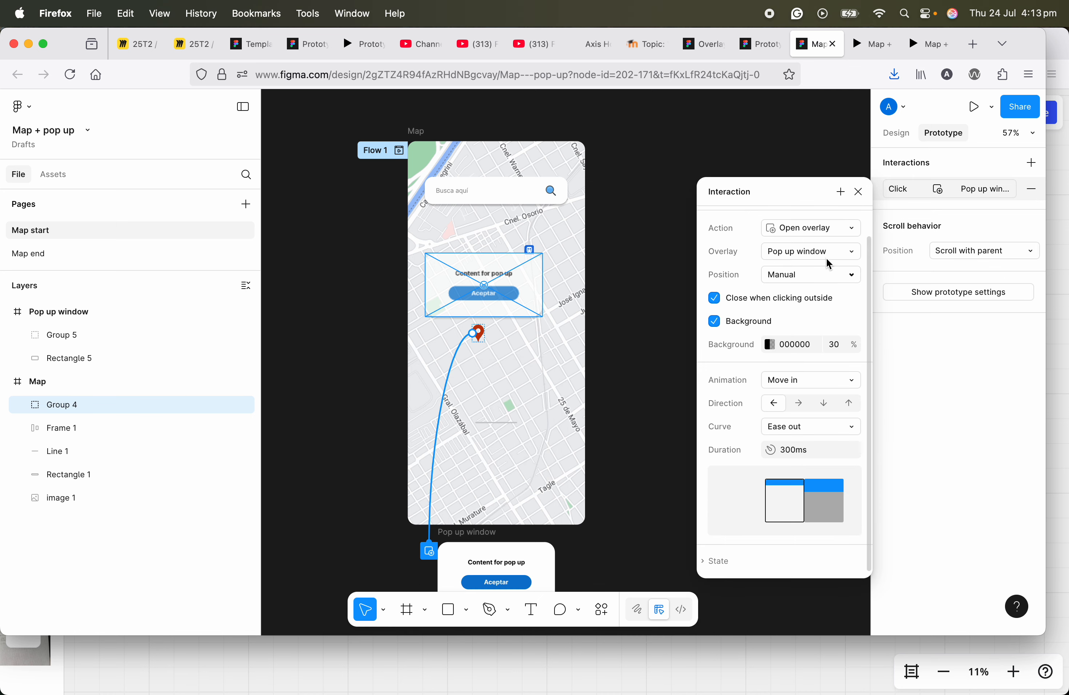
click(828, 277)
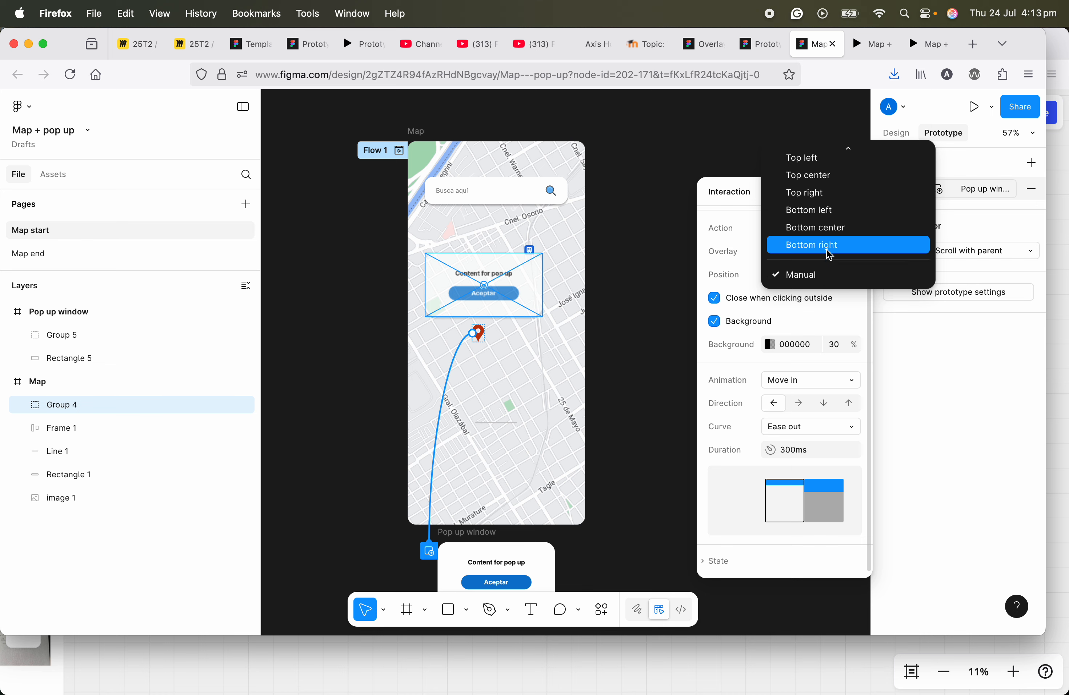
click(830, 254)
key(Escape)
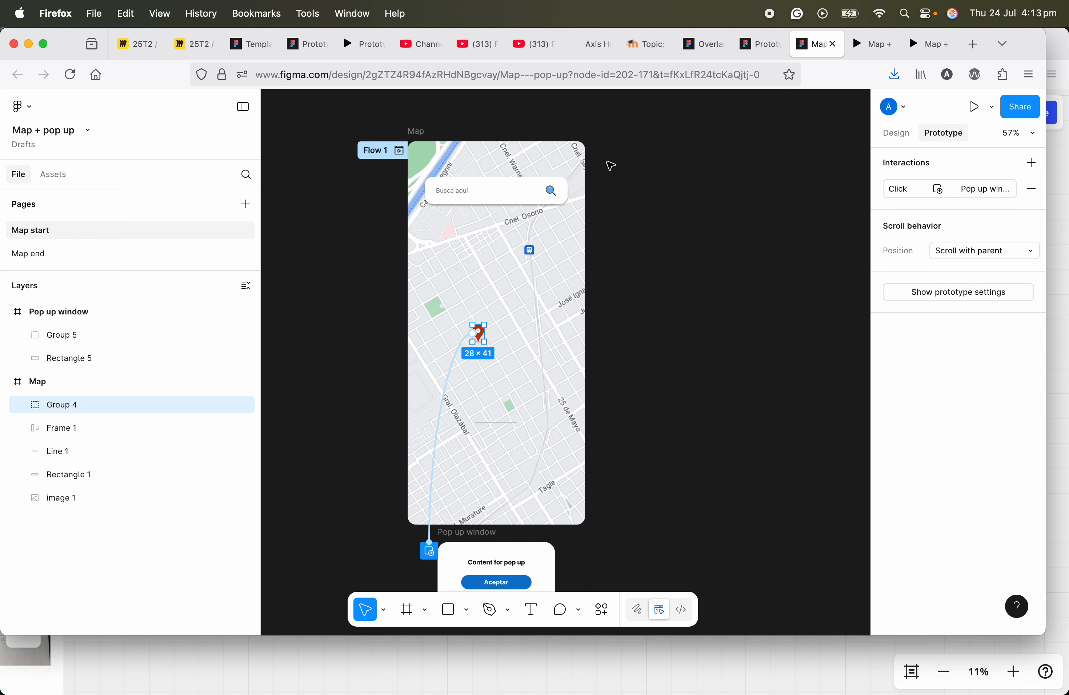
key(Escape)
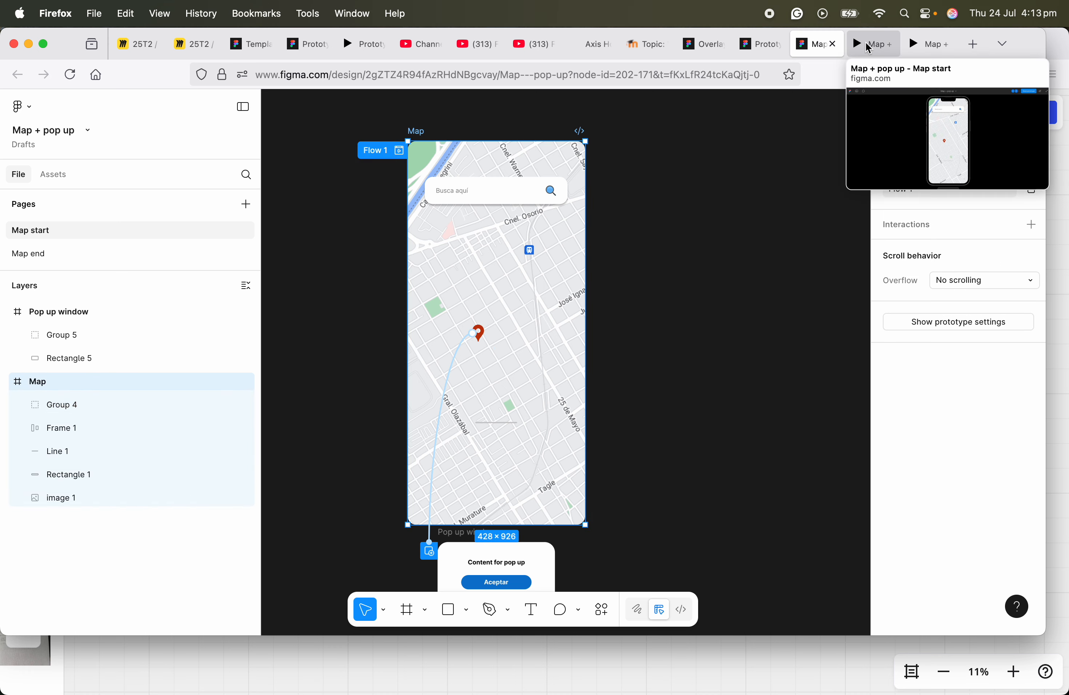
Step: Preview the prototype again and open the pop-up from the map pin
click(871, 43)
click(501, 357)
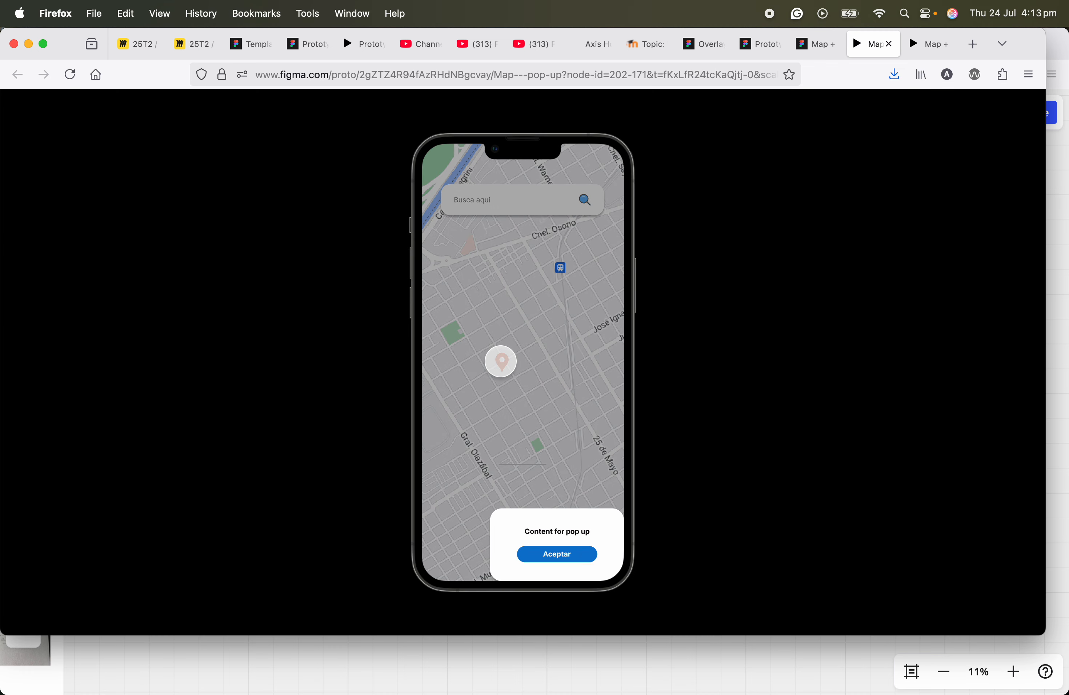
mouse_move(813, 54)
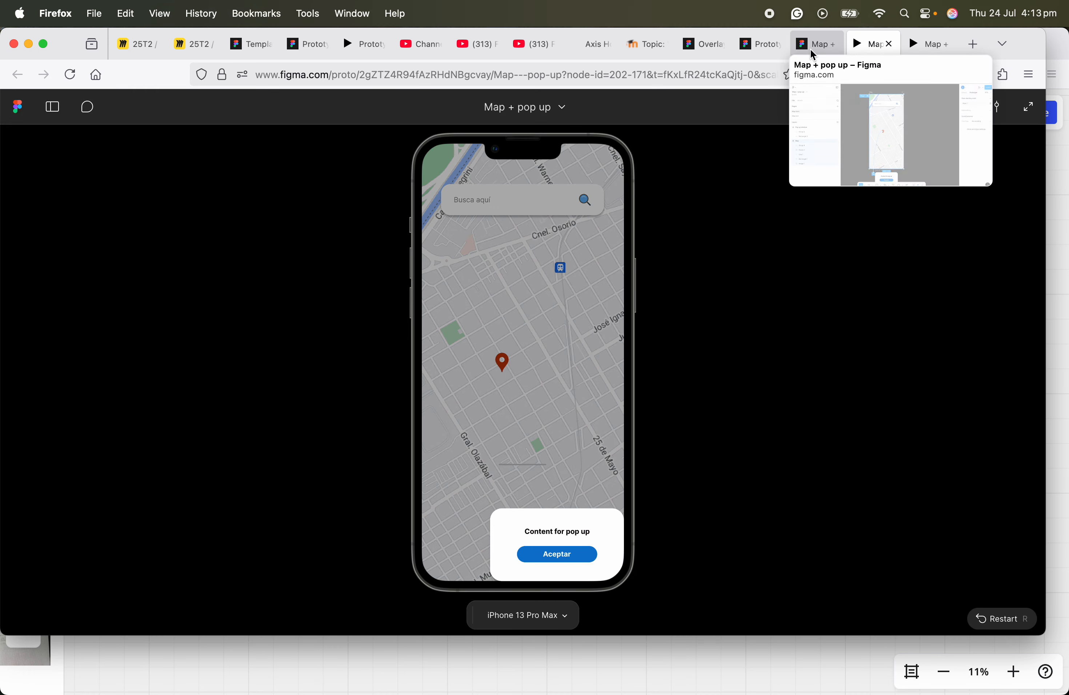
click(814, 50)
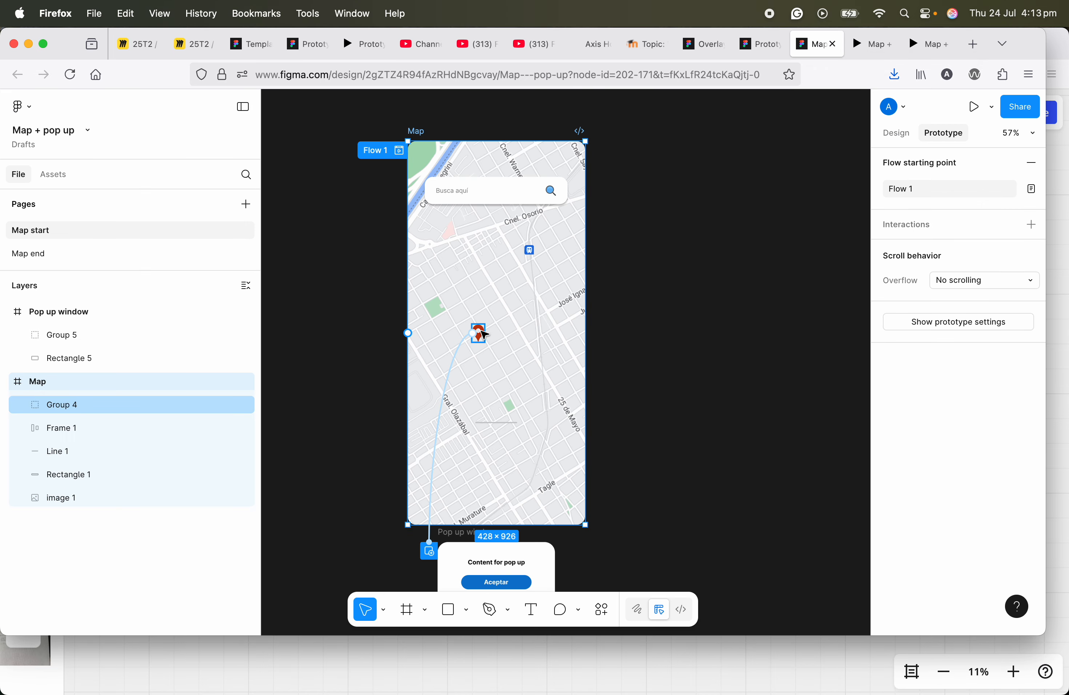
Step: Set the pin interaction's overlay position back to Manual
click(478, 334)
click(992, 192)
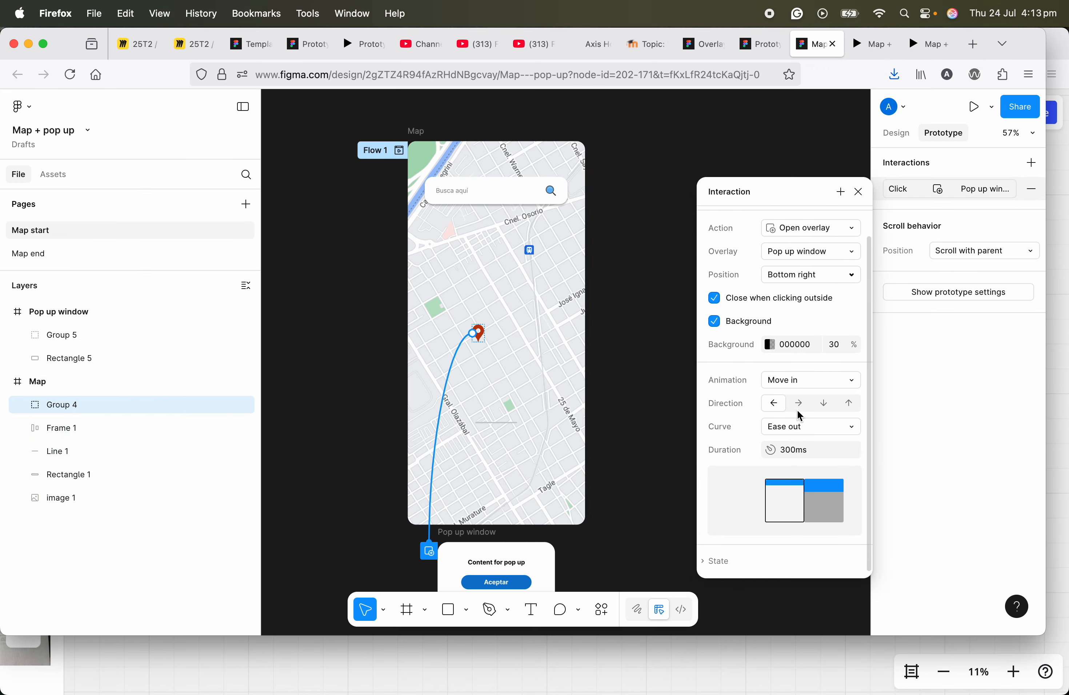
click(799, 275)
click(799, 303)
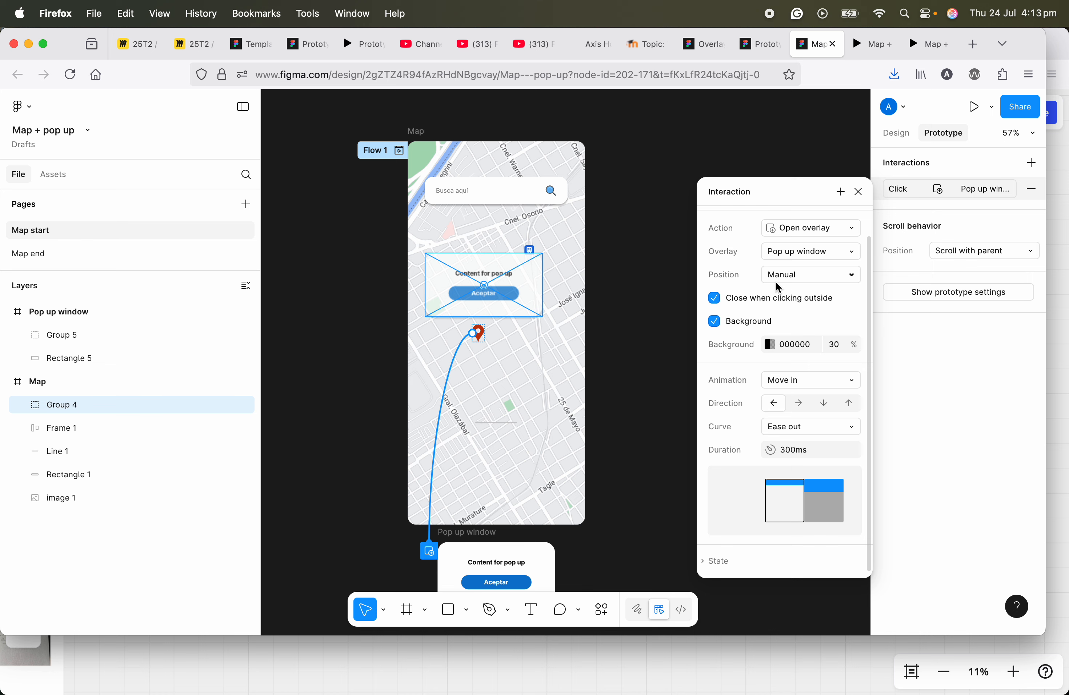
click(859, 192)
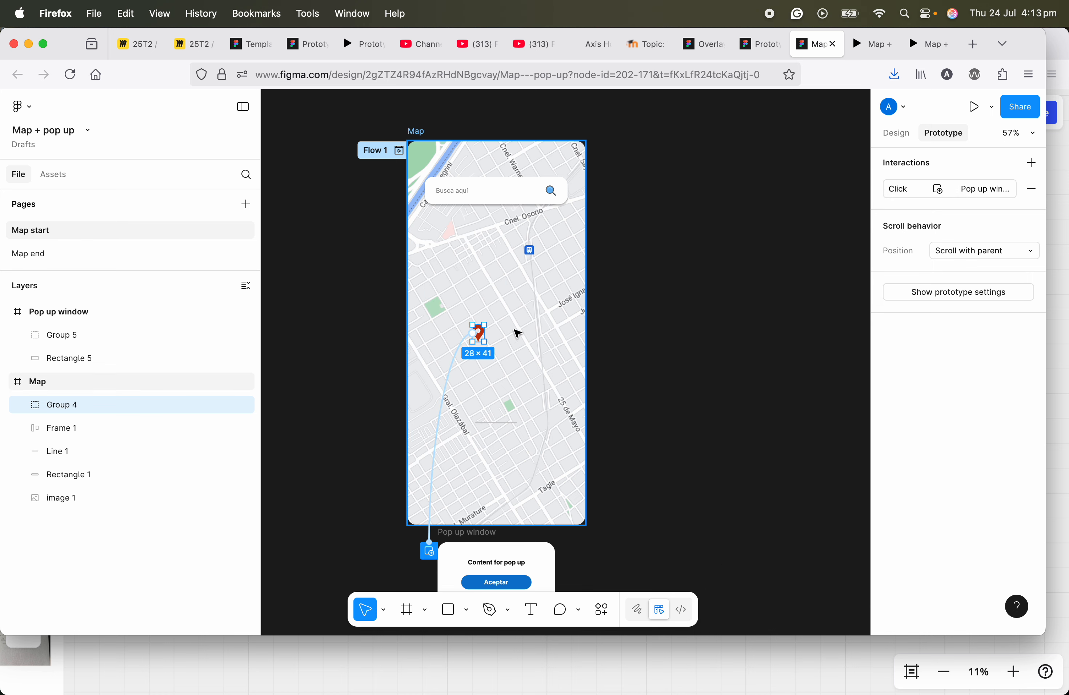
Step: Reopen the map pin's interaction settings to review them
scroll(501, 433, down, 3)
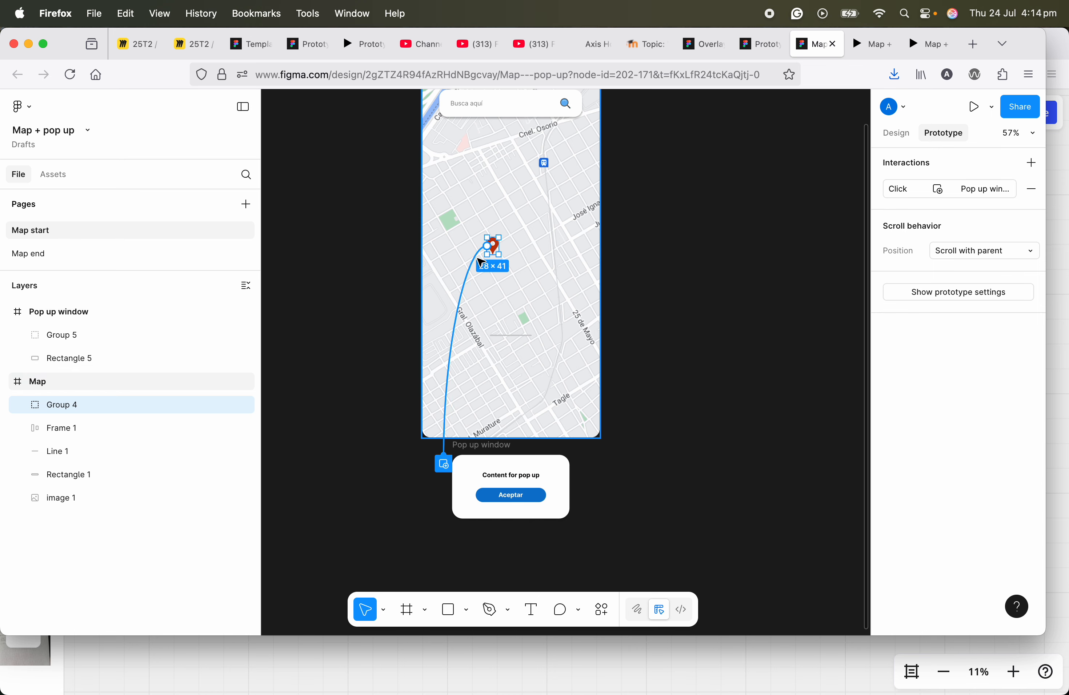
click(481, 261)
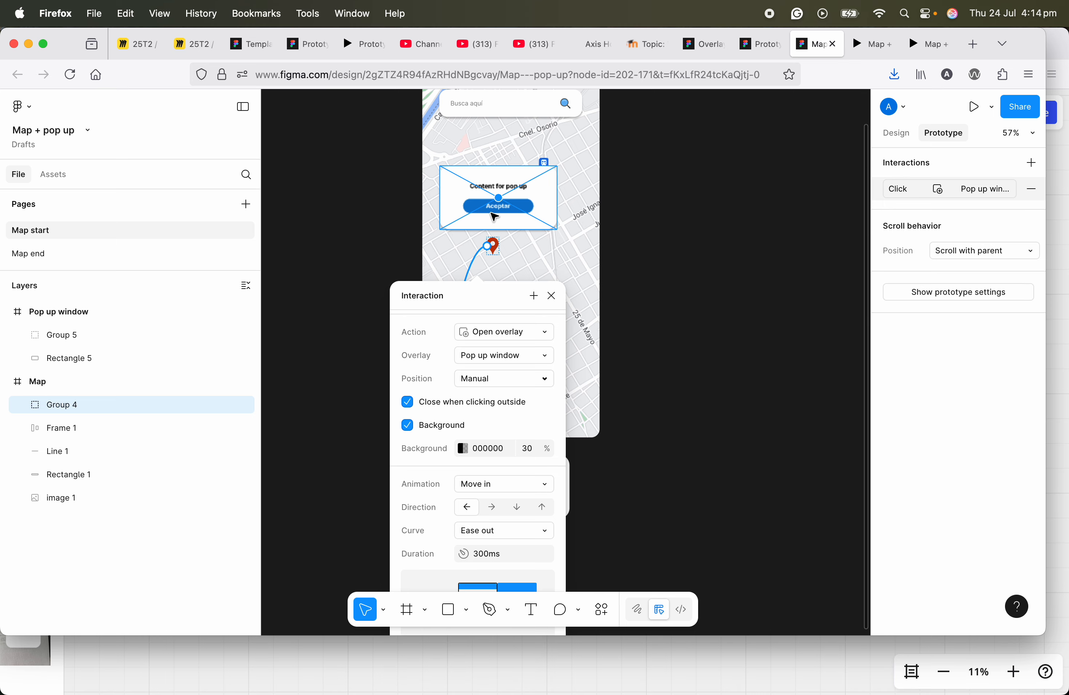
click(515, 256)
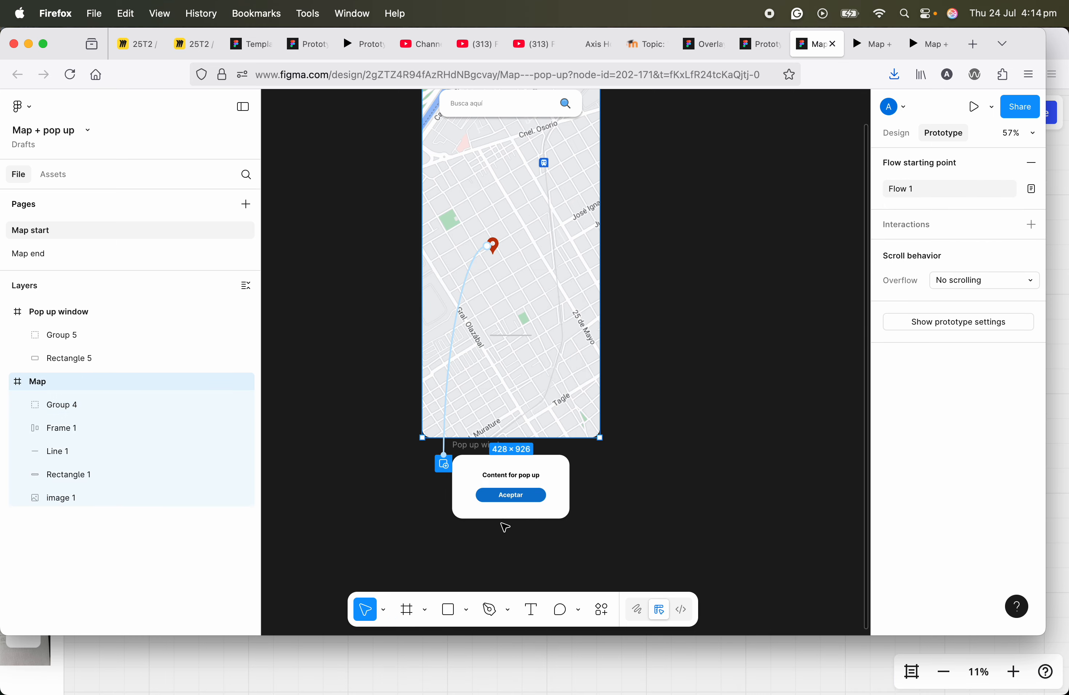
Step: Give the Aceptar button's rectangle in the Pop up window an on-click Close overlay interaction
scroll(509, 497, up, 3)
scroll(515, 504, up, 3)
scroll(516, 504, down, 3)
scroll(516, 503, up, 5)
click(516, 501)
scroll(515, 501, down, 3)
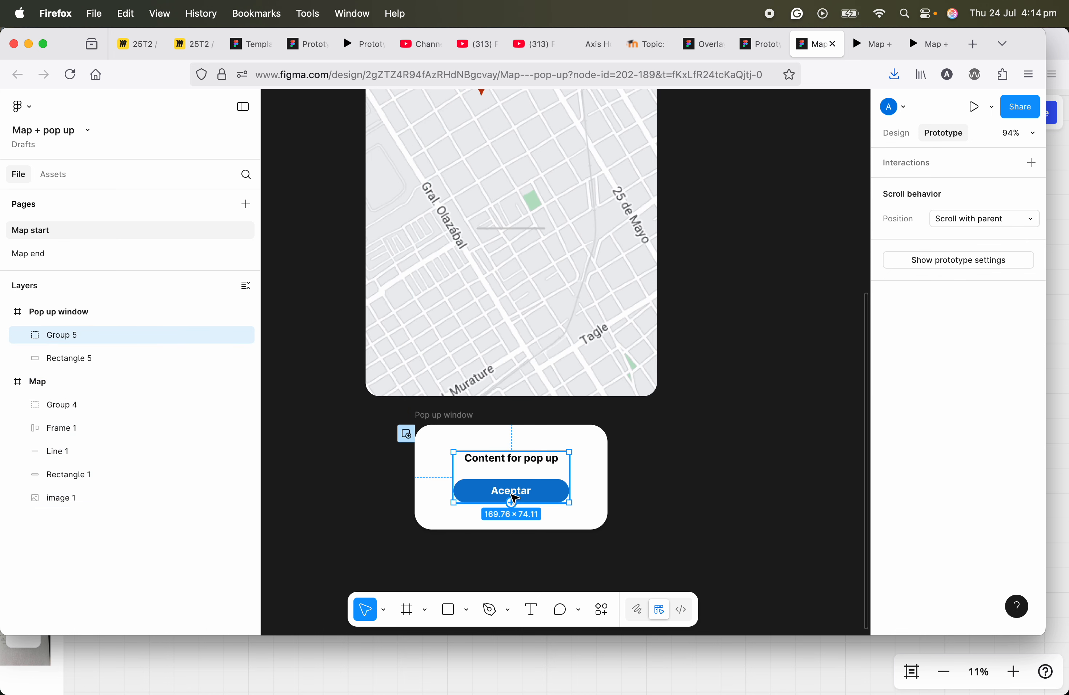
double_click(515, 498)
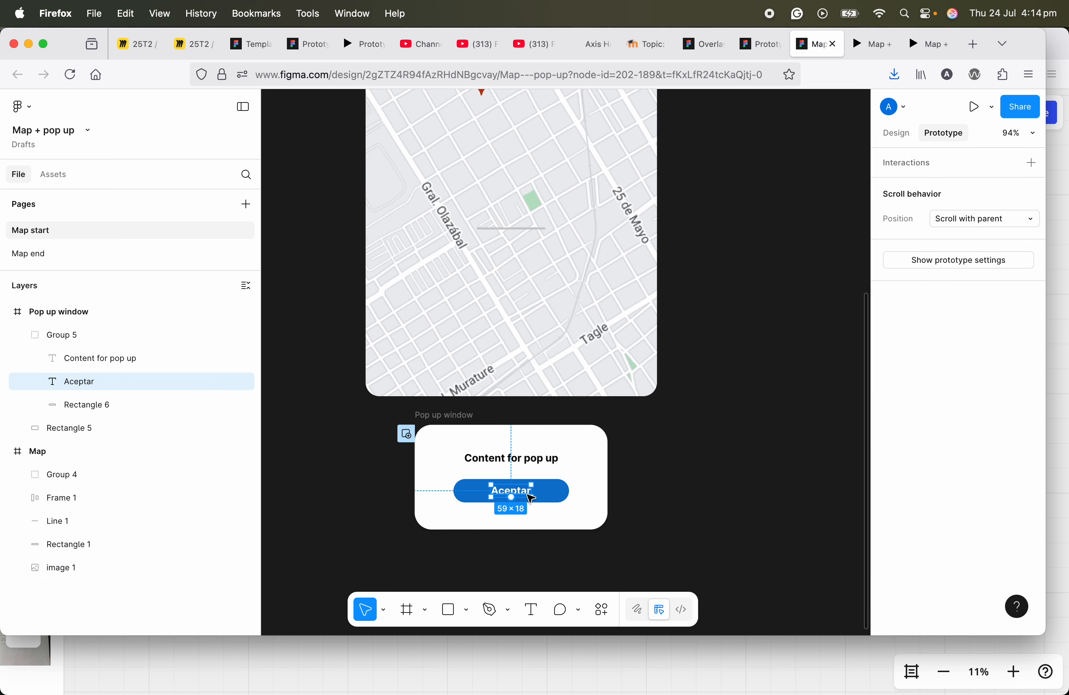
click(540, 497)
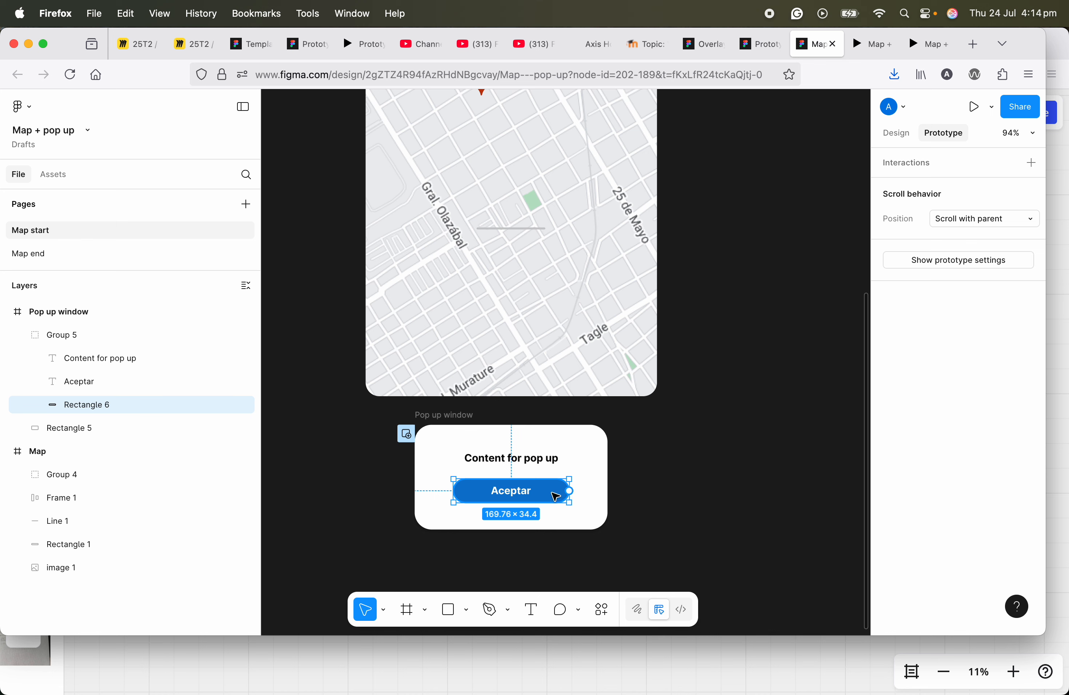
click(1032, 162)
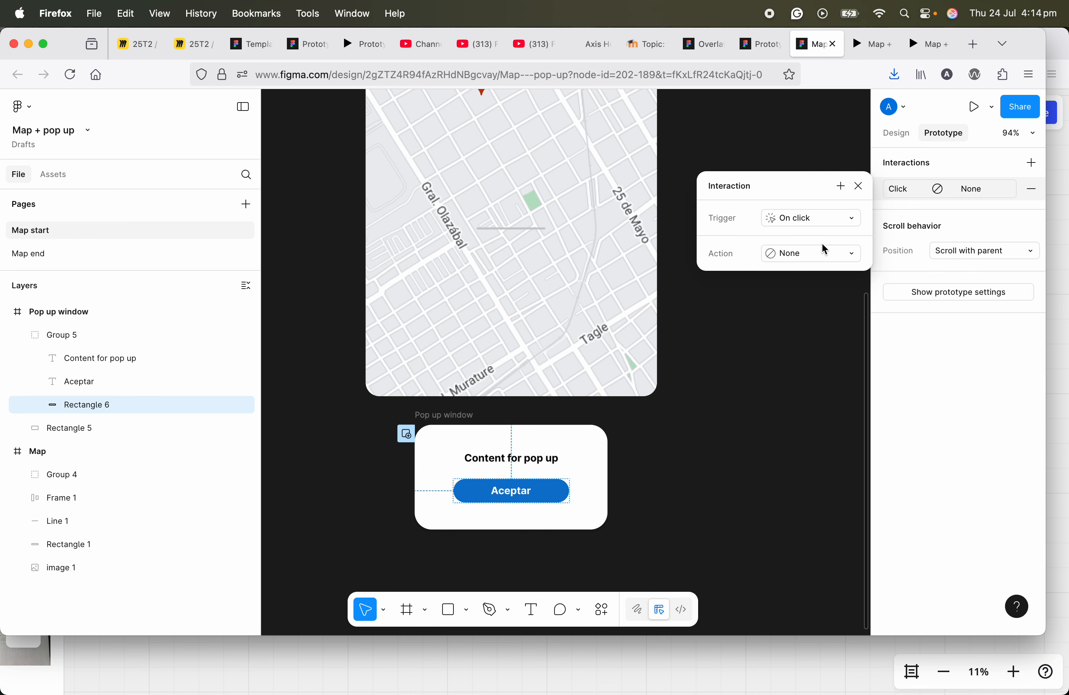
click(818, 258)
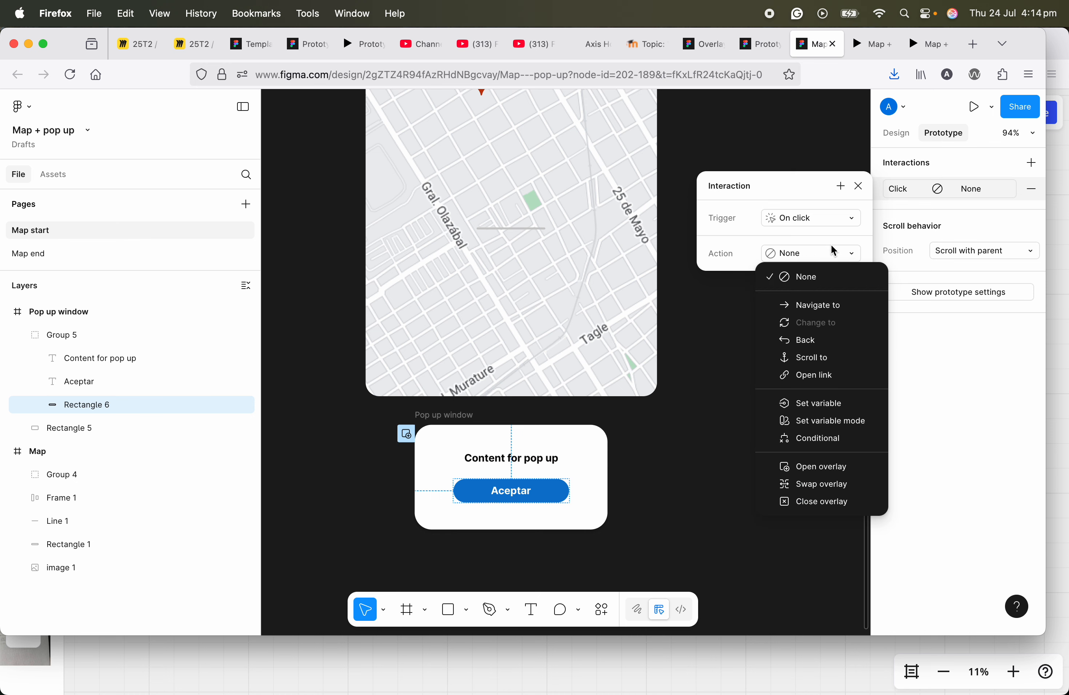
click(836, 509)
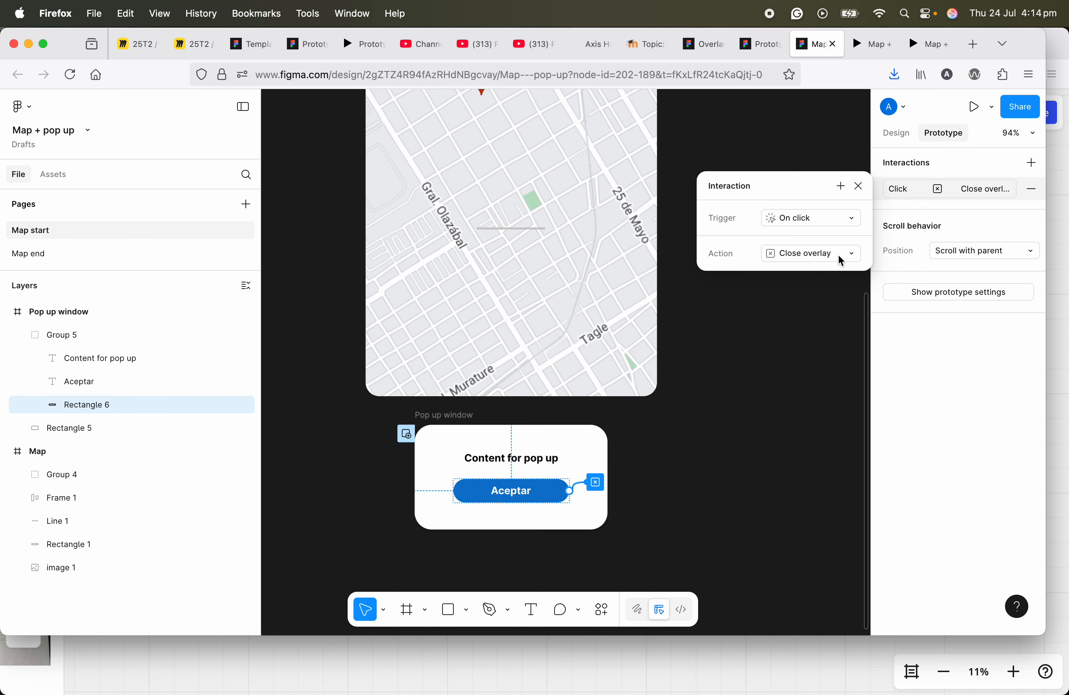
click(860, 187)
Step: Present the prototype and test opening the pop-up from the pin and closing it with Aceptar or outside clicks
scroll(535, 423, up, 10)
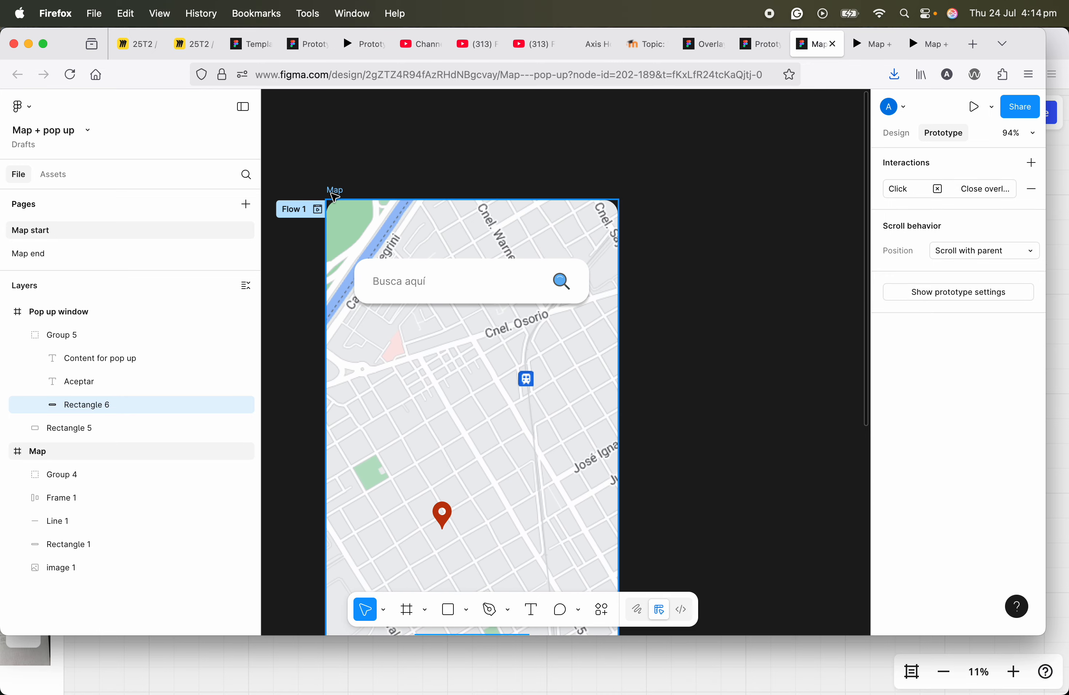
click(335, 190)
mouse_move(872, 47)
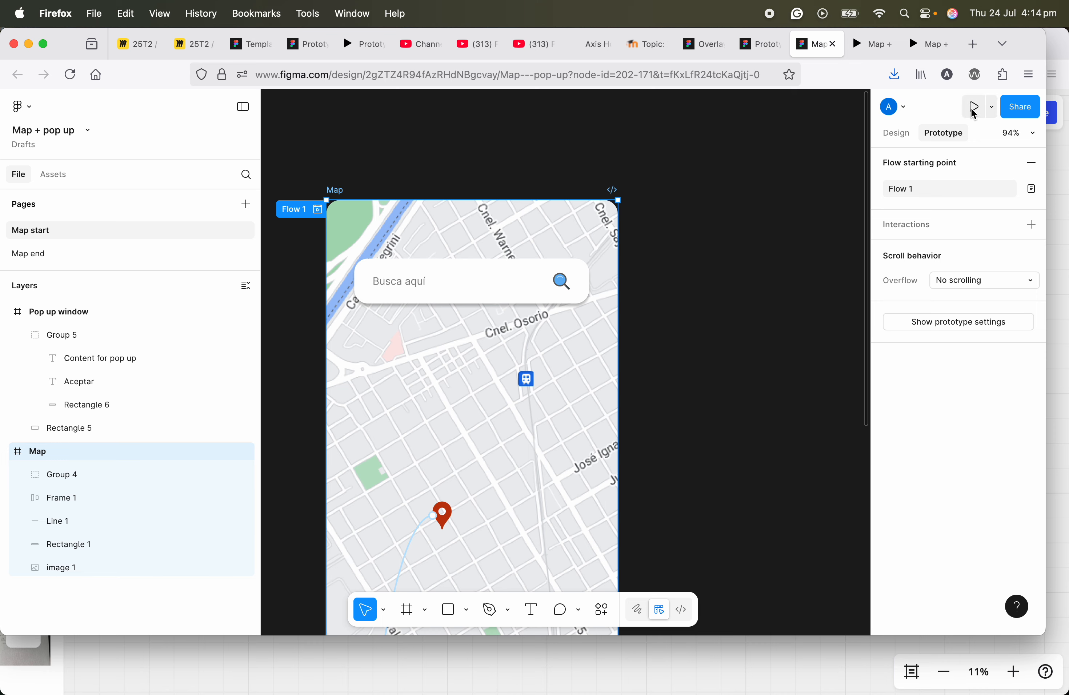
click(974, 109)
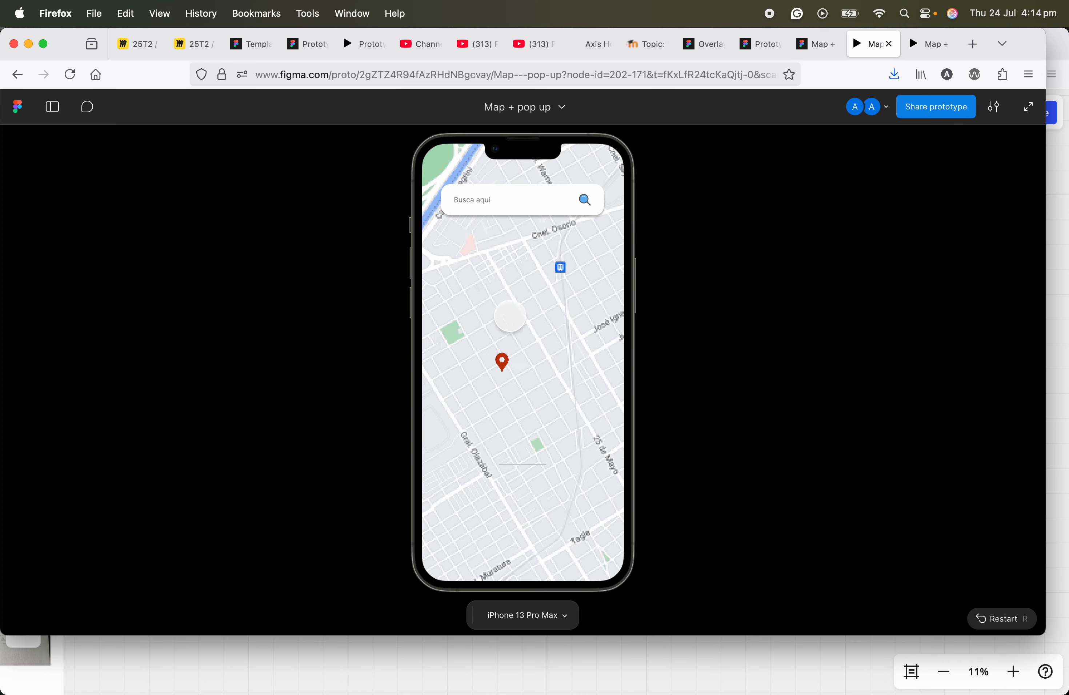
click(502, 361)
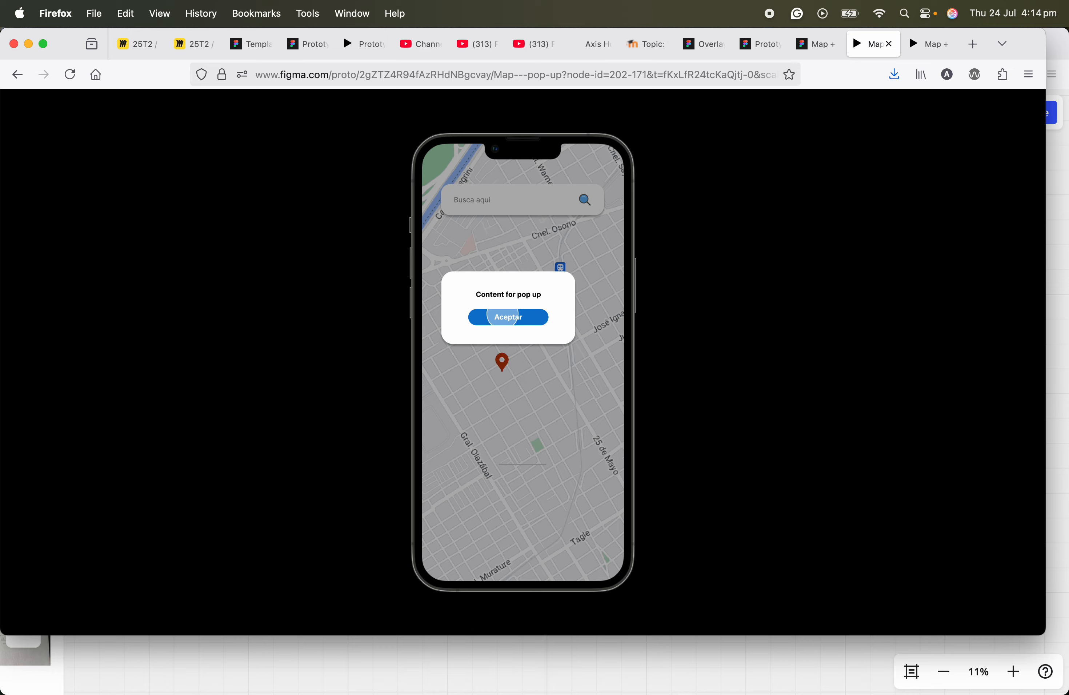
click(503, 318)
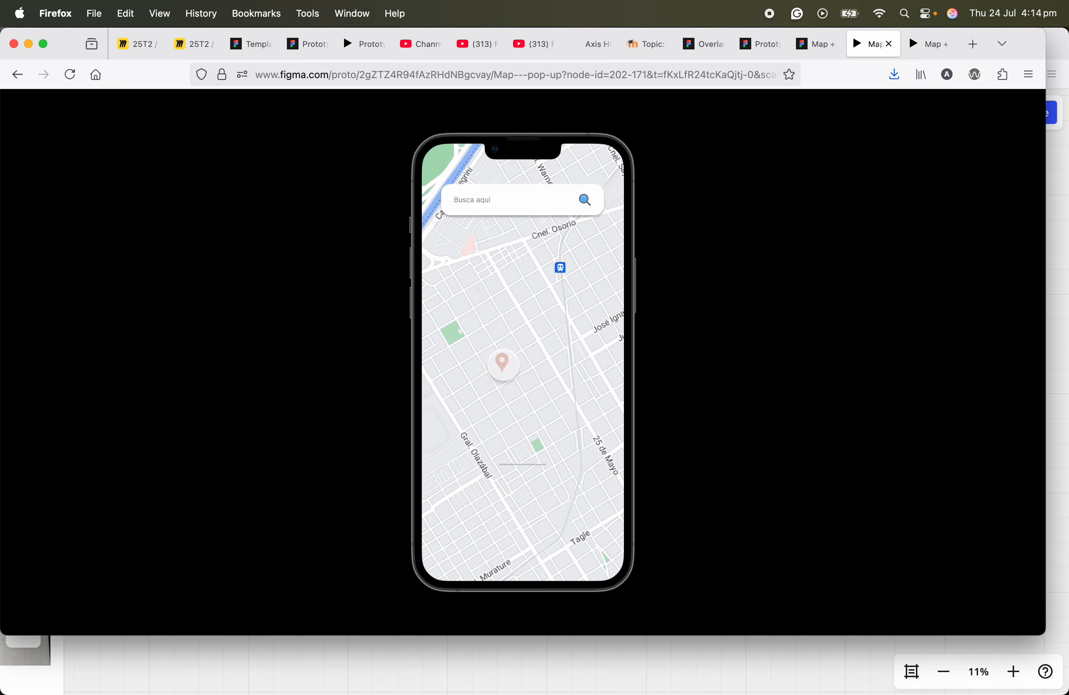
click(502, 363)
click(542, 378)
click(503, 363)
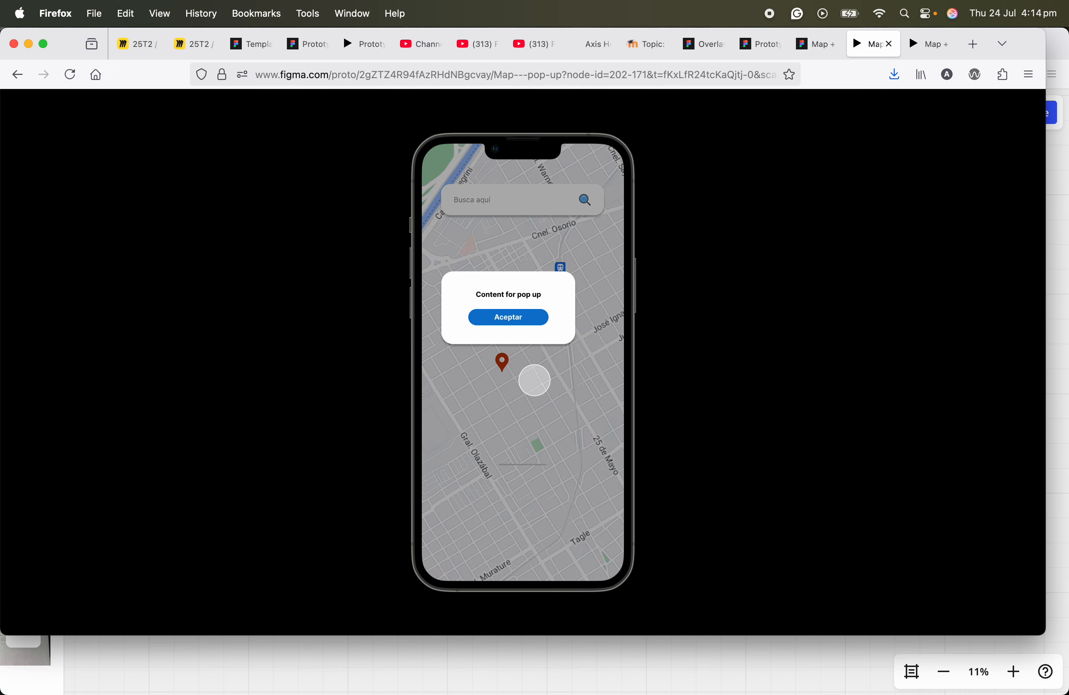
click(535, 380)
Step: Return to the editor and review the map pin's interaction settings on the Map frame
click(813, 44)
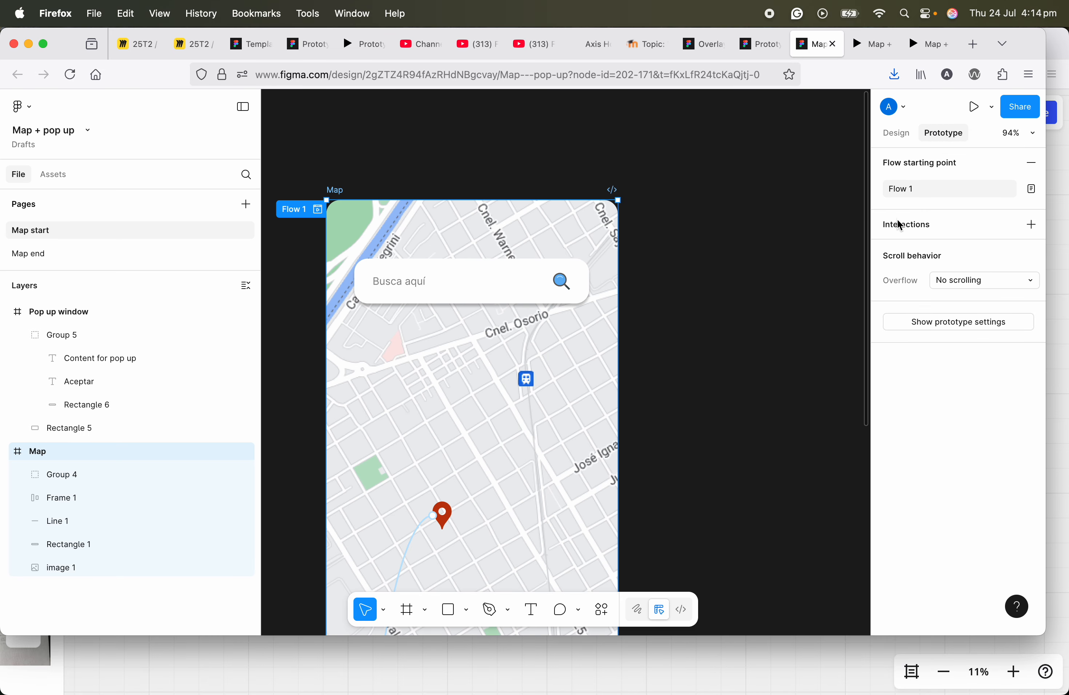
click(470, 432)
click(442, 514)
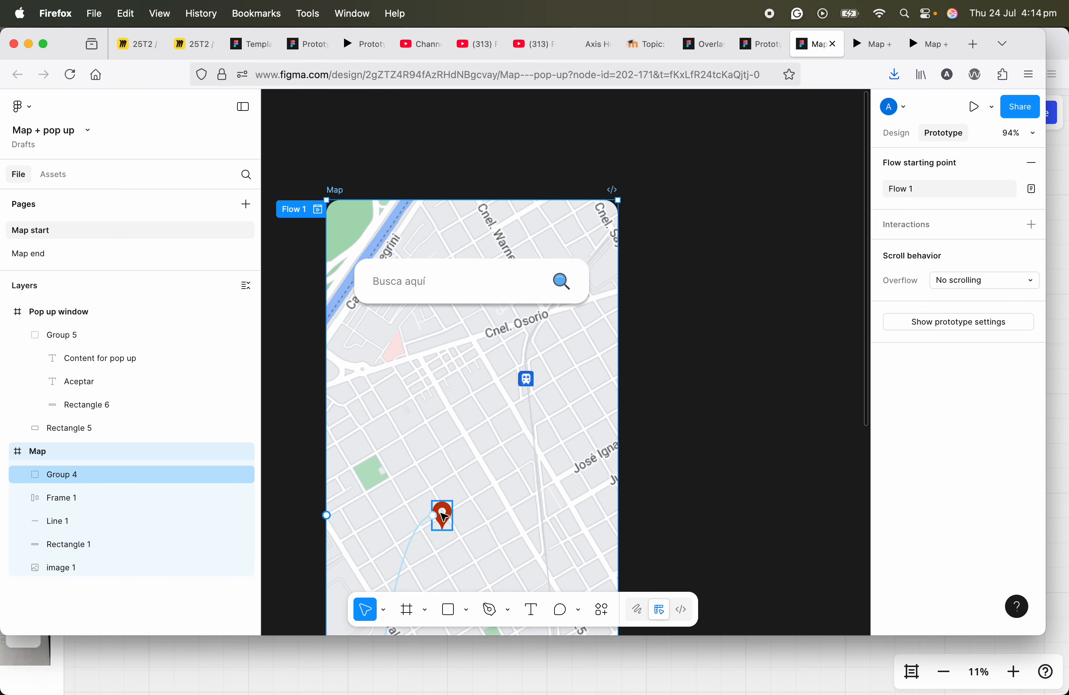
click(981, 188)
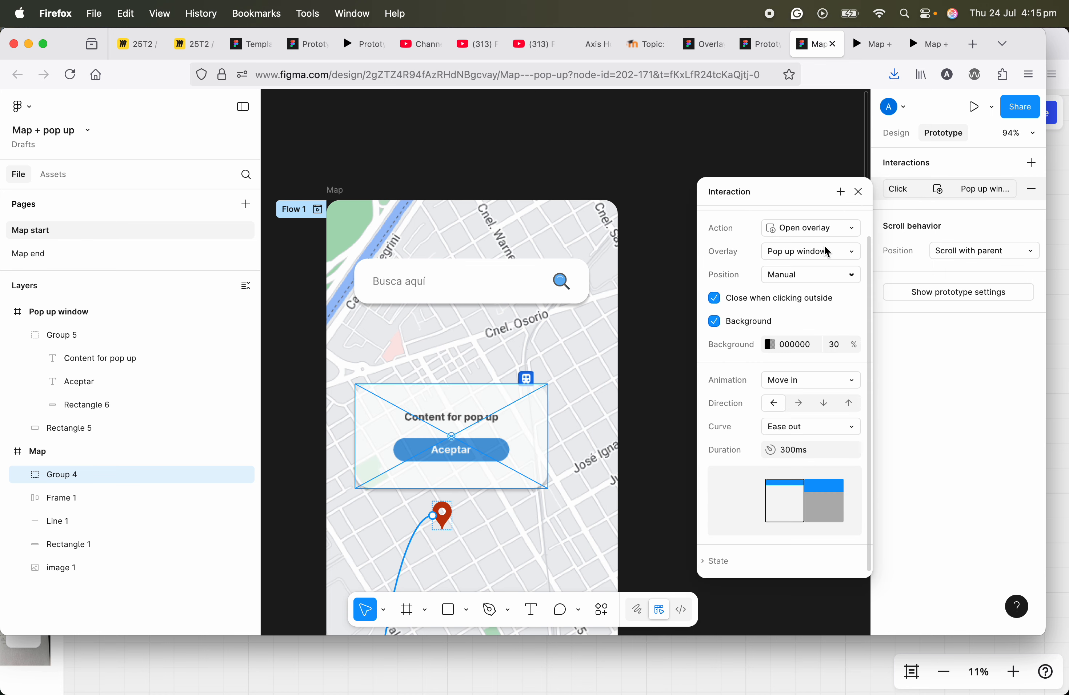
click(859, 192)
drag(497, 372, 504, 319)
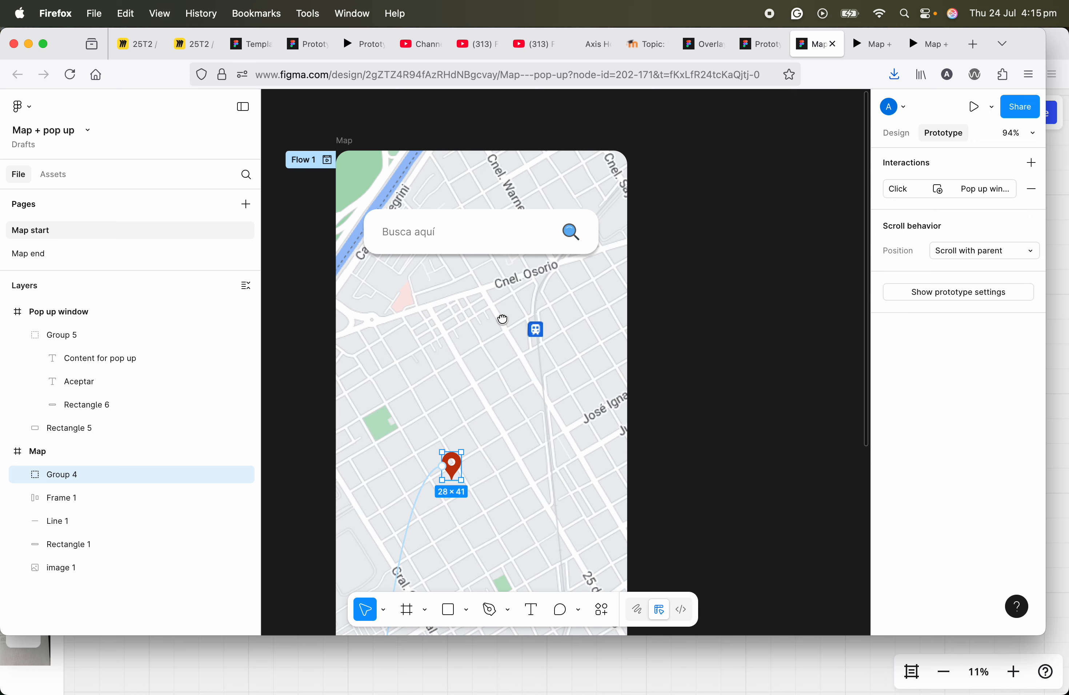
scroll(503, 364, down, 1)
drag(504, 368, 506, 306)
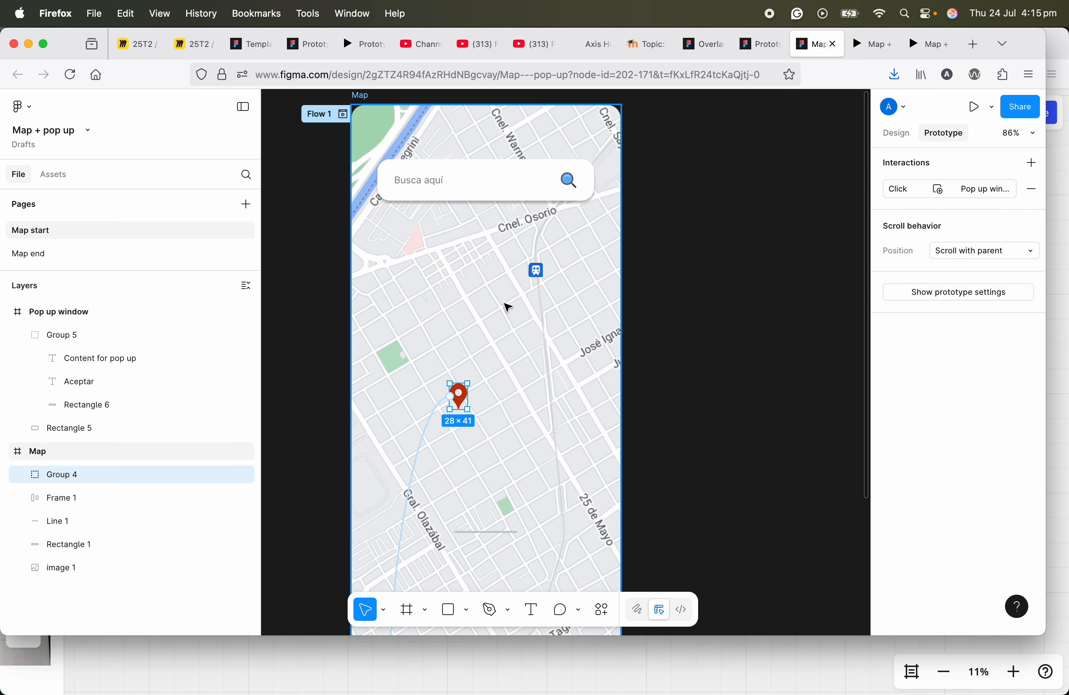
scroll(506, 306, down, 2)
scroll(505, 309, up, 1)
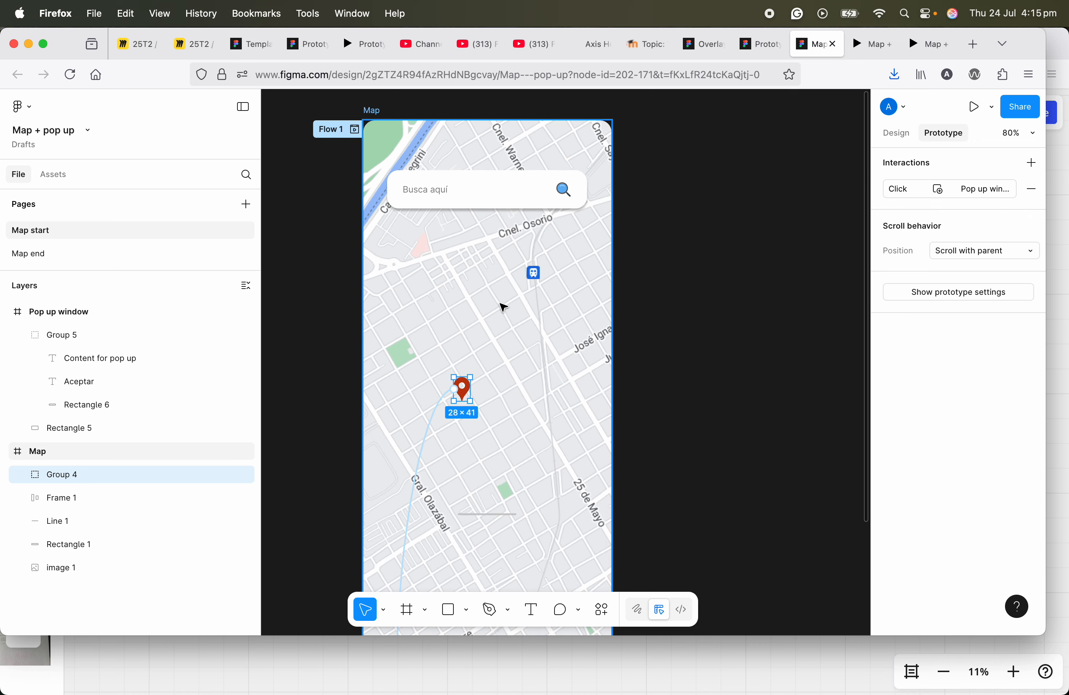